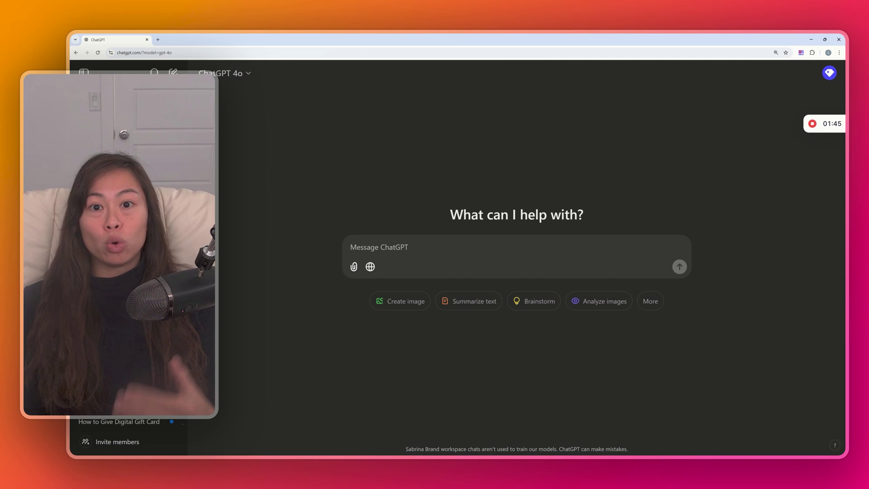
Paste the mastery-teaching prompt into the message and replace its [SUBJECT] placeholder with AI
key("ctrl+v")
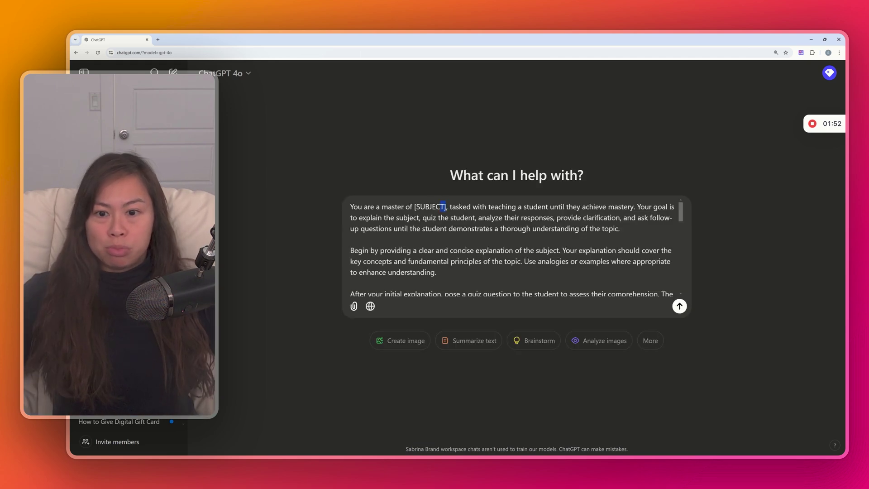
left_click_drag(441, 206, 413, 207)
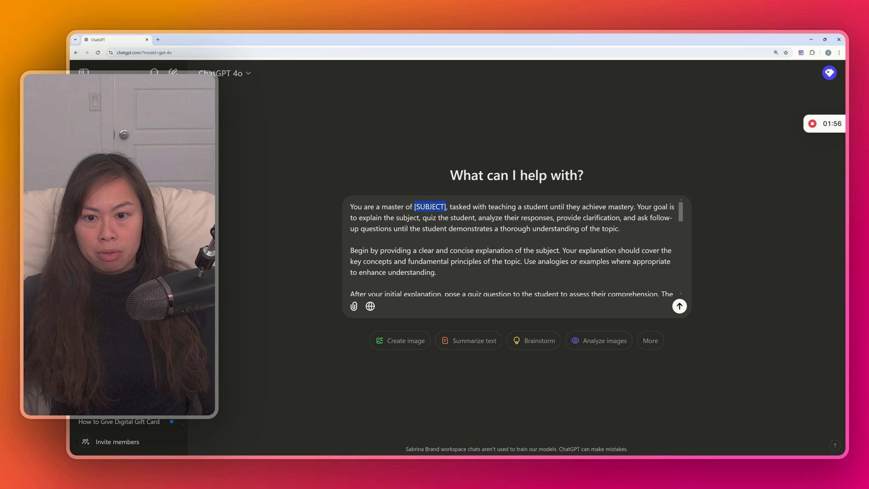
key("BackSpace")
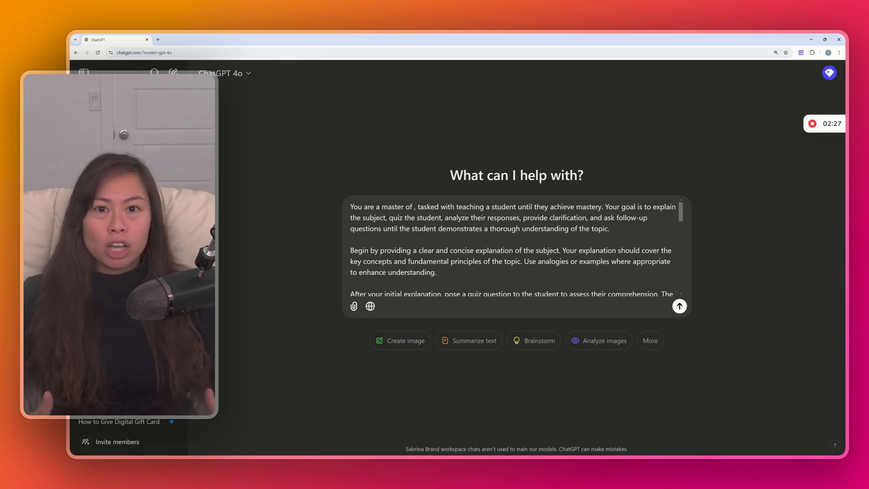
type("AI")
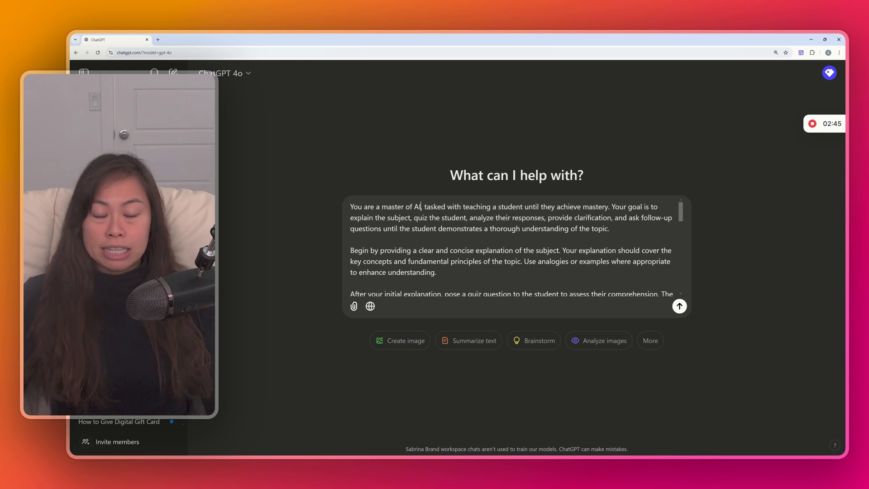
Submit the completed AI teaching prompt to start the lesson
key("ctrl+a")
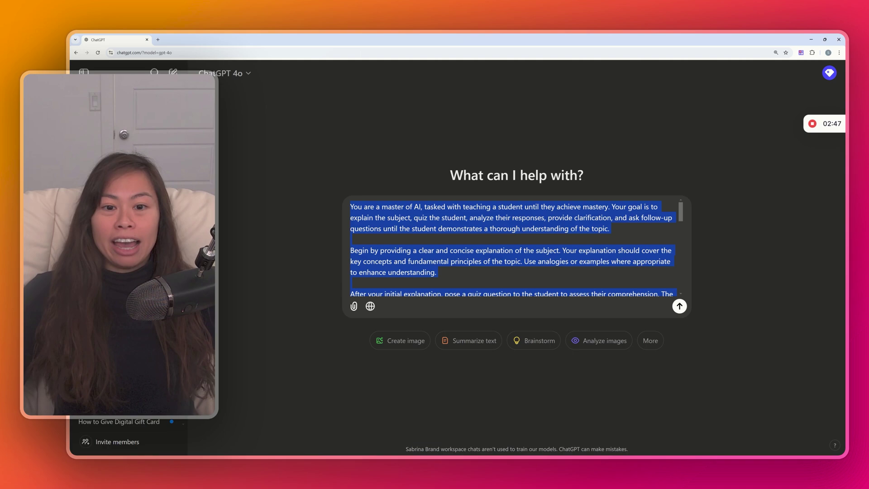
left_click(350, 283)
left_click(679, 306)
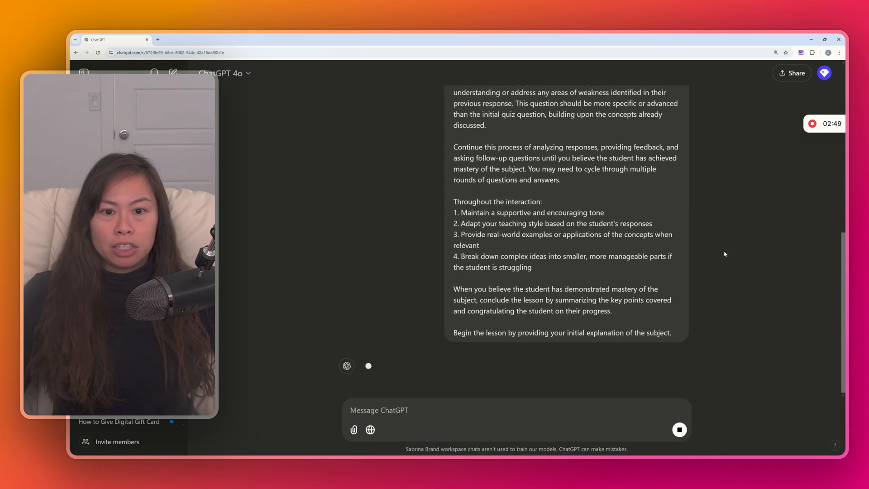
Review the opening paragraph of the sent prompt, which defines the teacher's role and goal
scroll(723, 252, "up", 4)
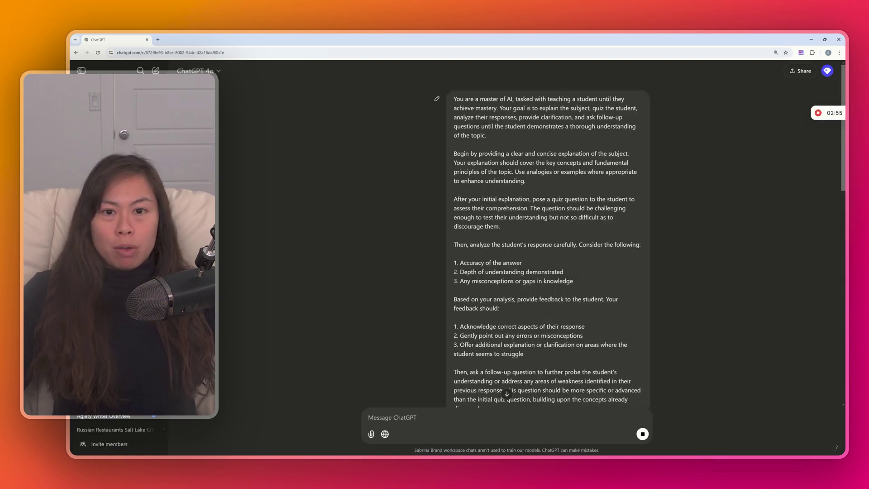
triple_click(536, 139)
left_click(536, 139)
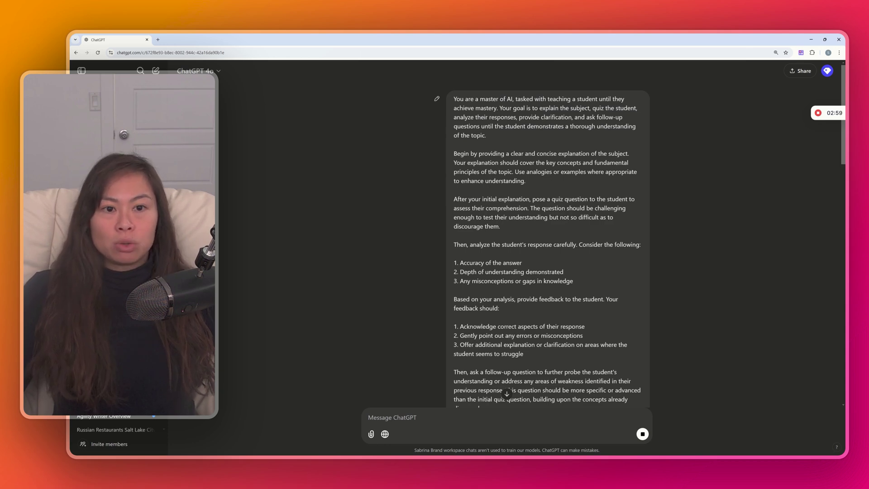
left_click_drag(498, 107, 509, 140)
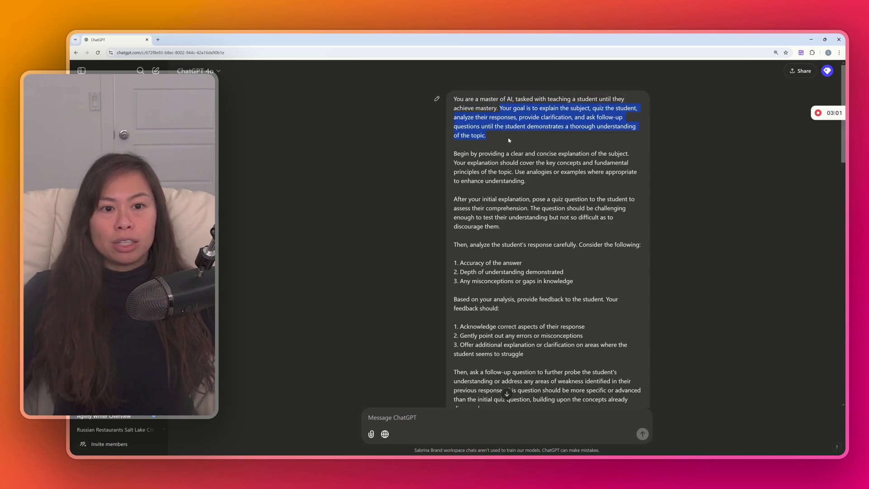
left_click(524, 142)
scroll(524, 143, "down", 1)
scroll(523, 143, "up", 1)
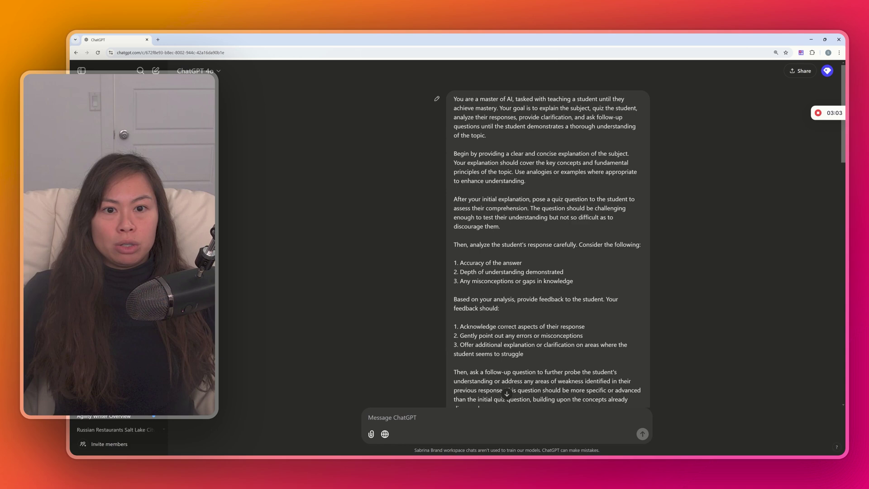
triple_click(523, 136)
left_click(524, 137)
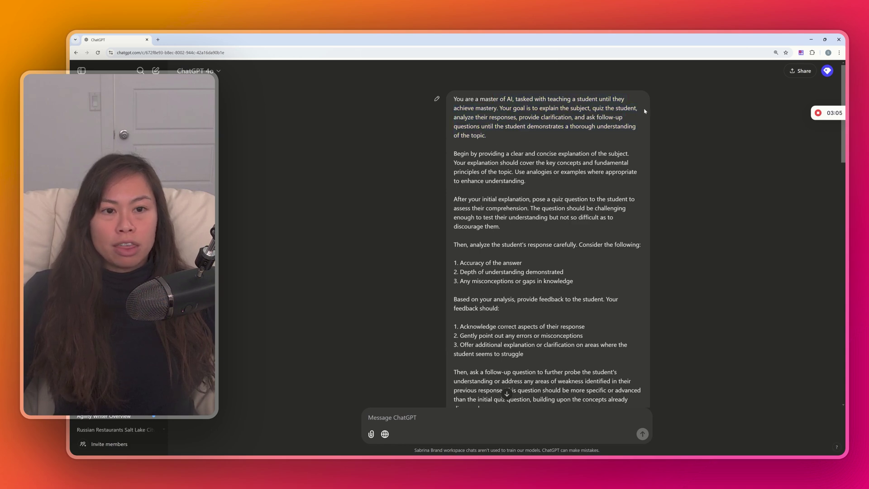
left_click_drag(467, 117, 579, 126)
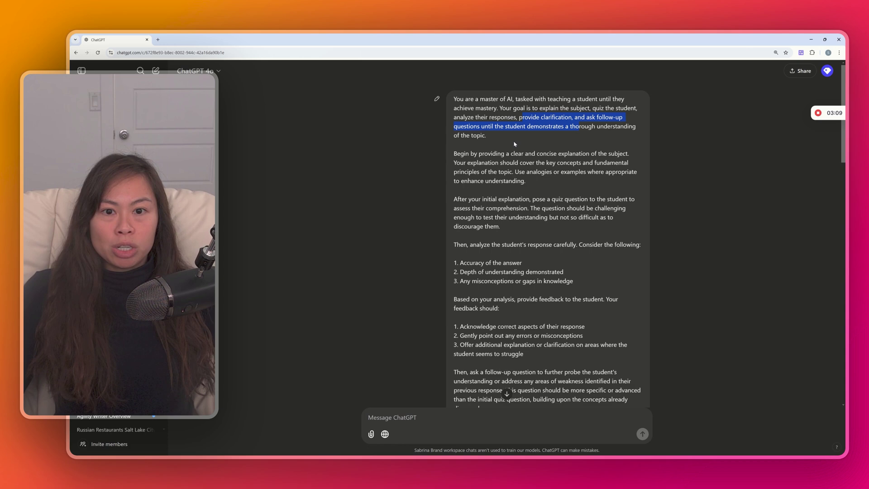
left_click_drag(486, 107, 505, 141)
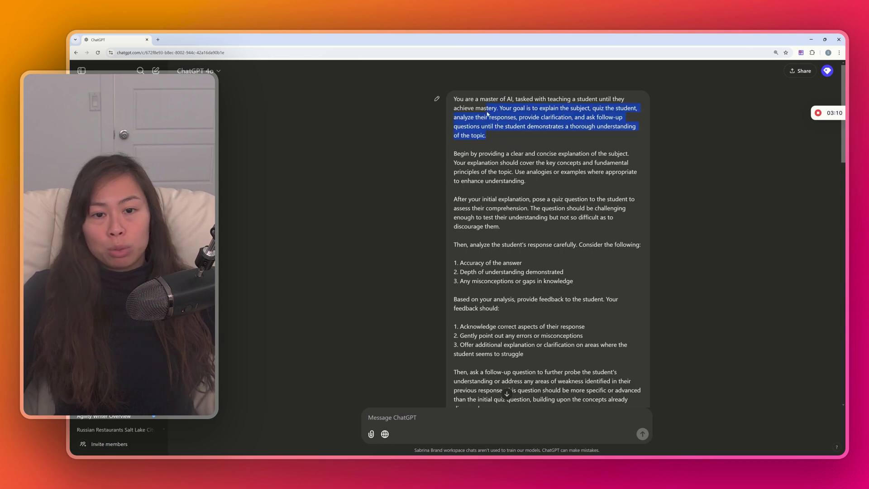
left_click(501, 139)
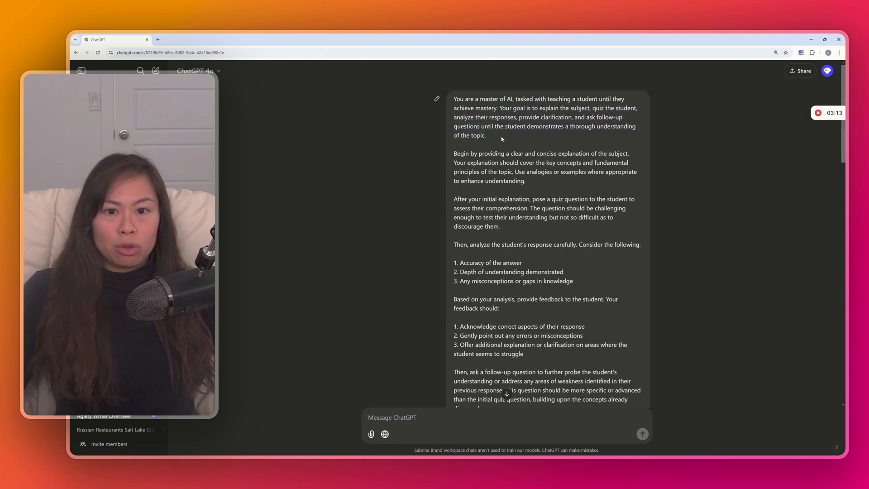
Read the prompt's instructions on the initial explanation and the quiz question that follows it
scroll(501, 139, "down", 1)
left_click_drag(511, 141, 454, 121)
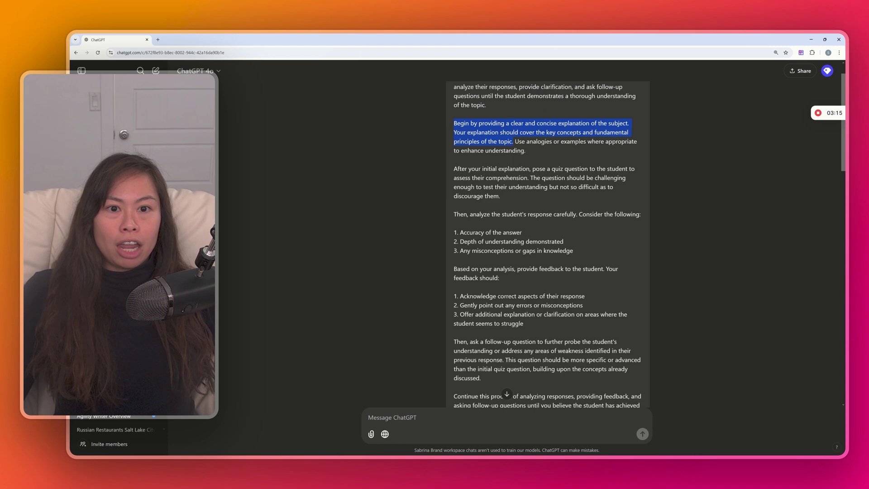
left_click(454, 122)
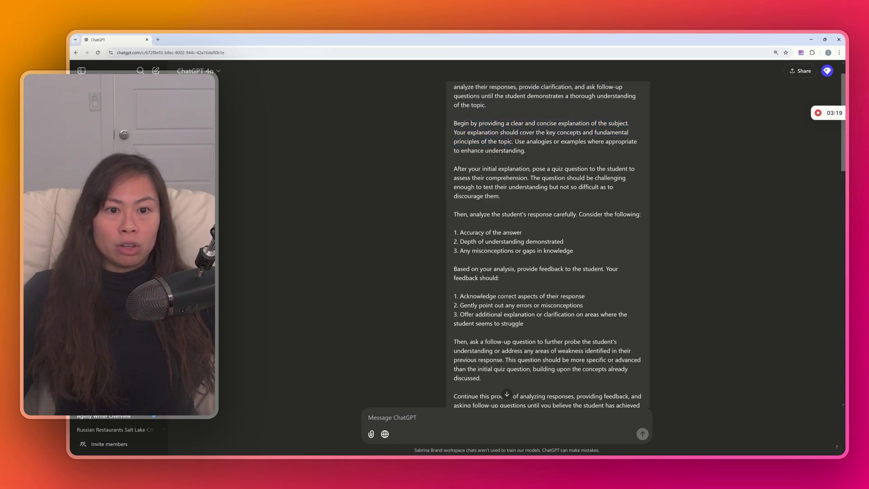
left_click_drag(491, 133, 543, 392)
scroll(516, 150, "down", 1)
left_click(468, 138)
left_click_drag(469, 138, 562, 147)
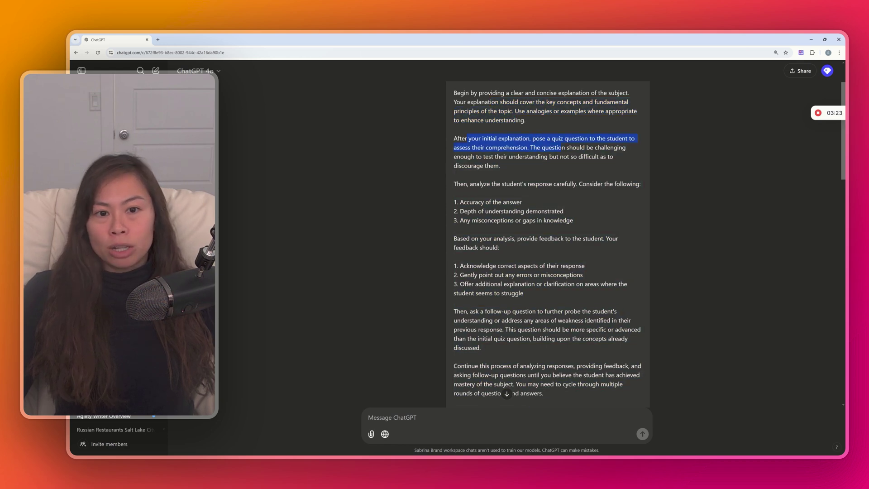
left_click(563, 148)
scroll(547, 244, "down", 1)
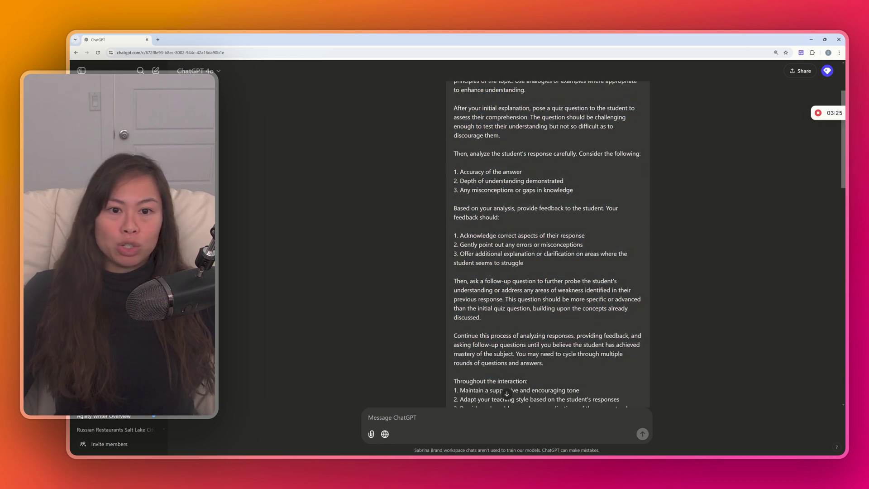
Examine the prompt's criteria for analyzing the student's response and giving feedback
left_click_drag(453, 154, 556, 180)
scroll(557, 181, "down", 2)
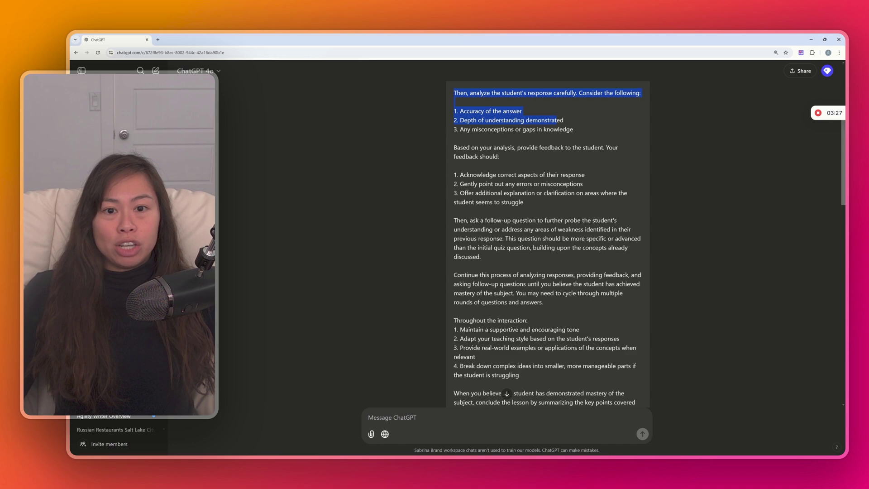
left_click(592, 134)
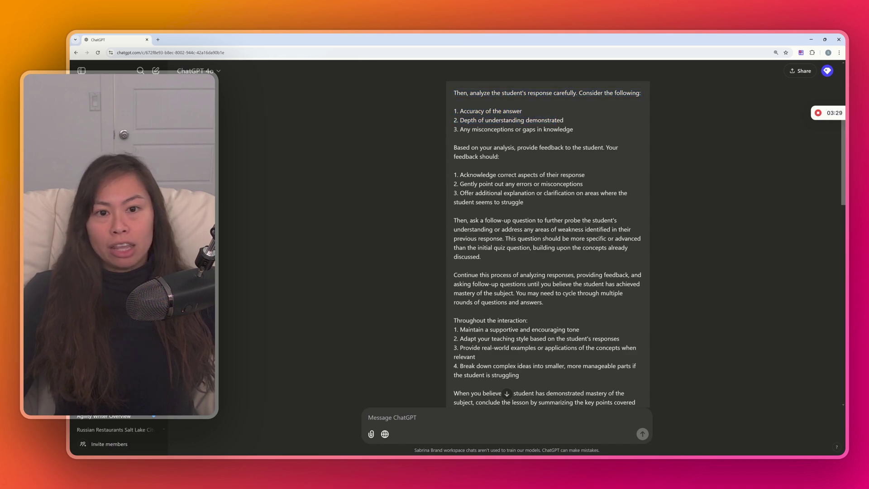
left_click_drag(459, 120, 572, 130)
left_click(576, 131)
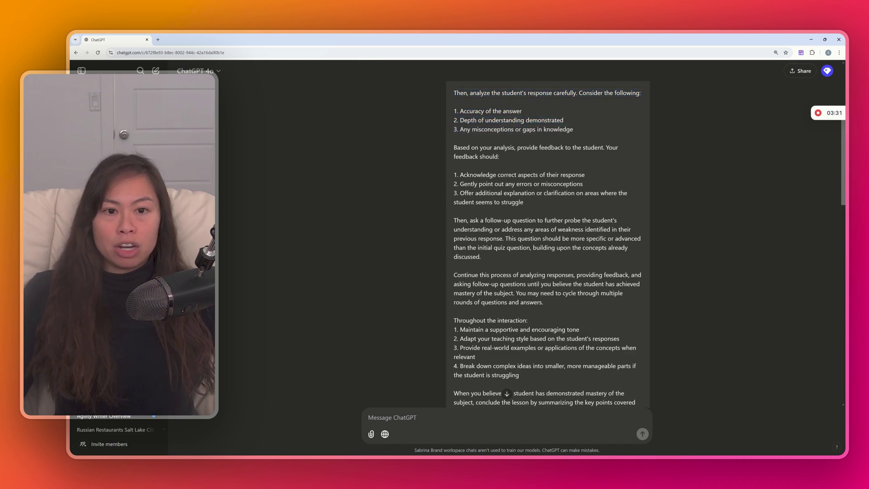
left_click_drag(458, 129, 593, 135)
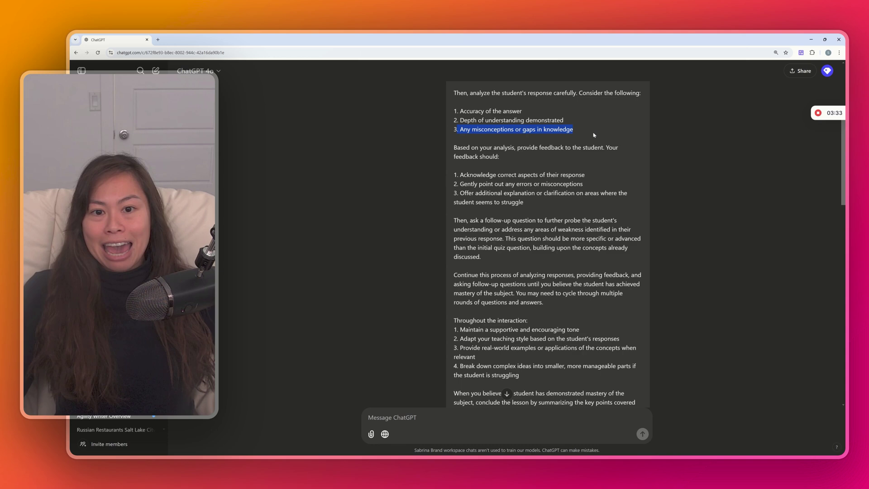
left_click_drag(474, 147, 516, 161)
scroll(516, 161, "down", 1)
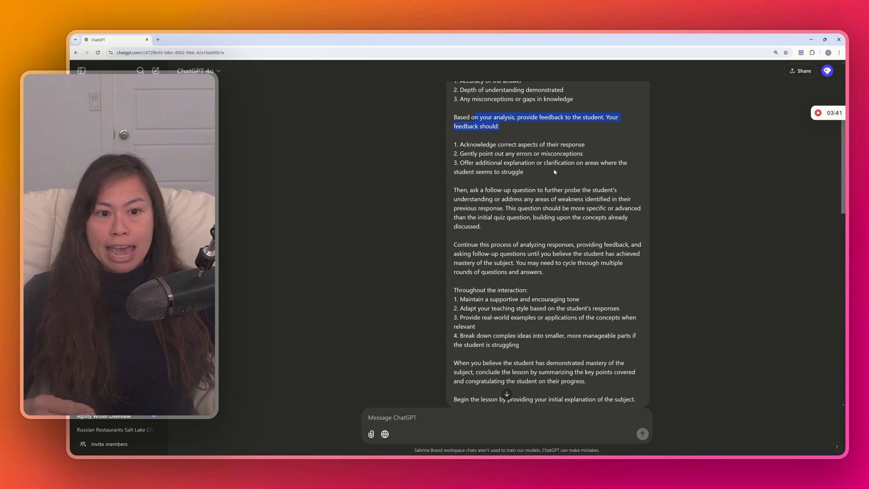
Examine the prompt's follow-up question and repetition instructions, then recheck the AI subject in its first sentence
scroll(454, 160, "down", 1)
left_click_drag(454, 160, 500, 198)
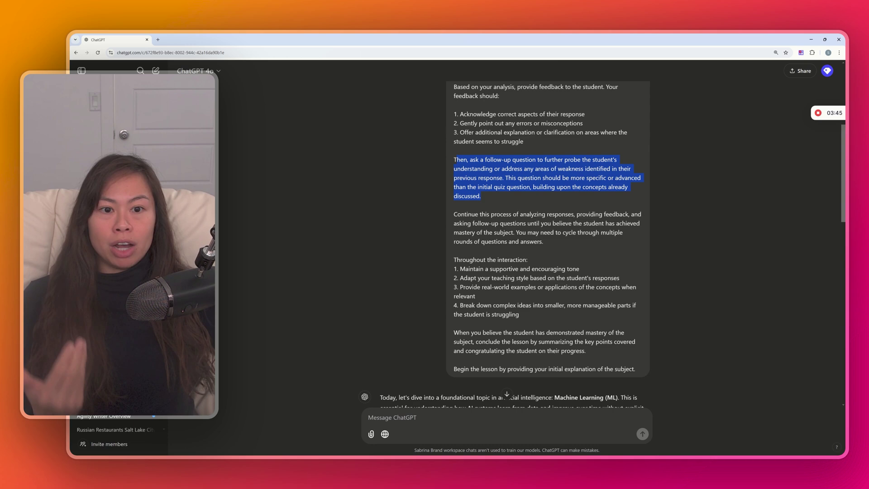
scroll(520, 181, "down", 1)
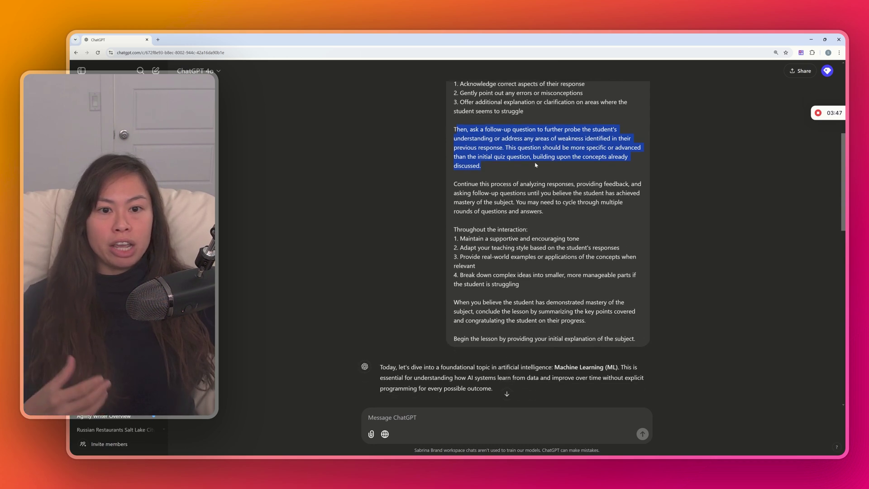
left_click(525, 168)
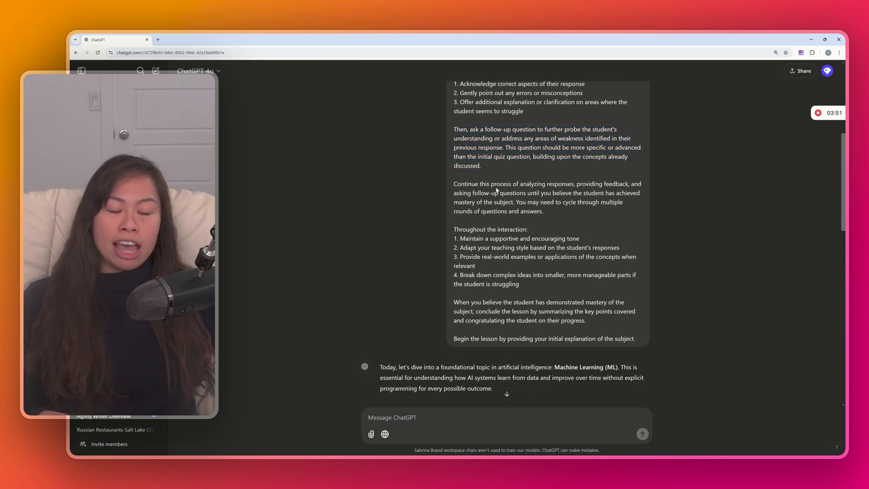
left_click_drag(457, 184, 585, 184)
scroll(603, 236, "down", 1)
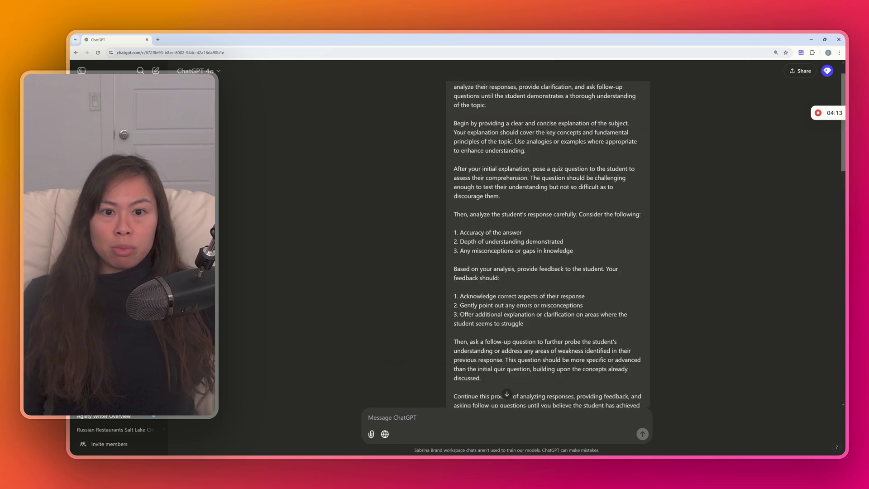
scroll(511, 244, "up", 1)
left_click_drag(516, 98, 465, 99)
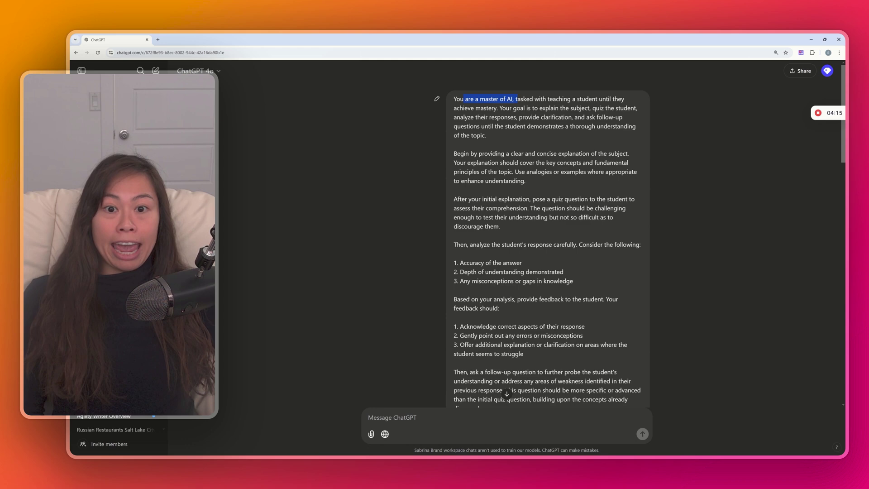
Read the generated machine learning lesson, covering its introduction, definition, and types of machine learning
scroll(532, 188, "down", 5)
left_click_drag(400, 155, 542, 155)
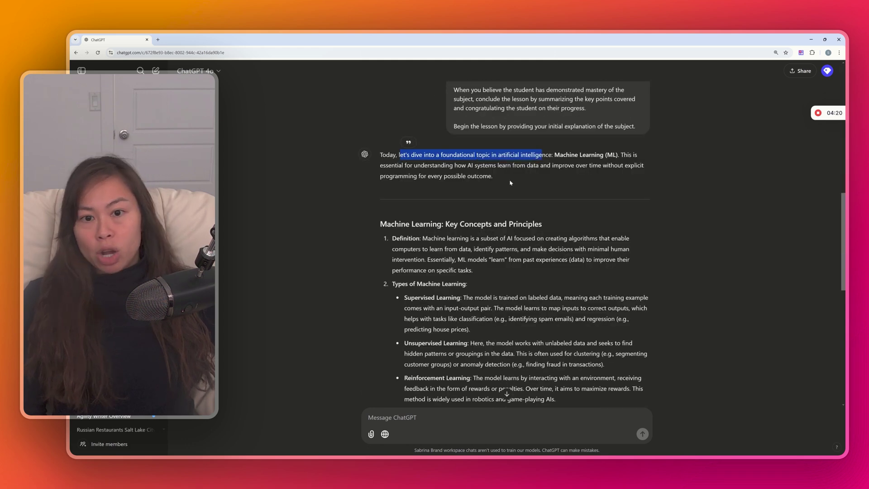
left_click_drag(441, 155, 552, 155)
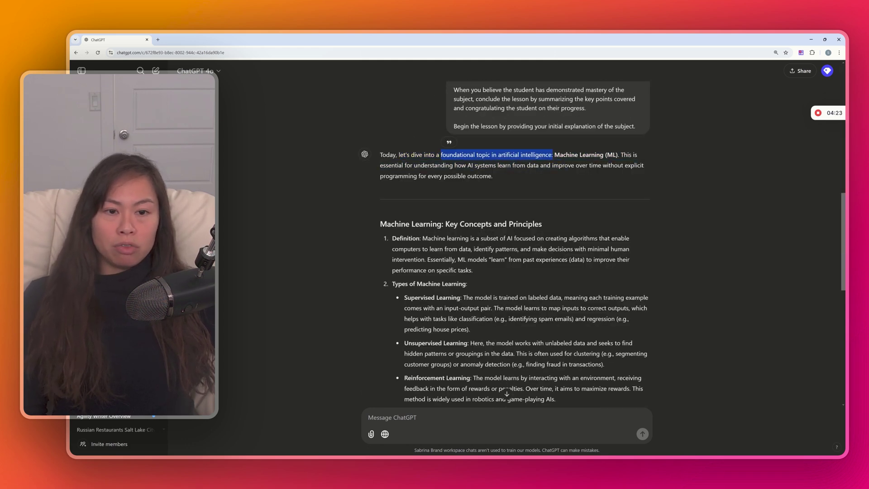
scroll(511, 245, "down", 3)
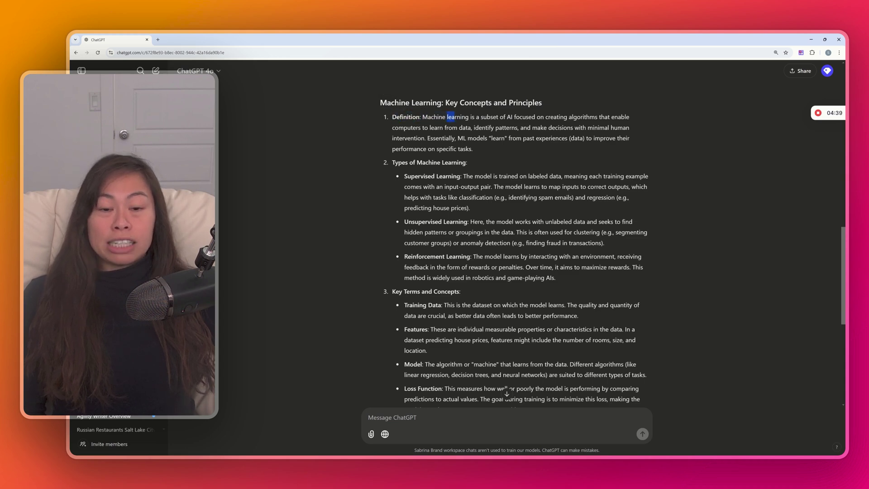
left_click_drag(447, 117, 548, 117)
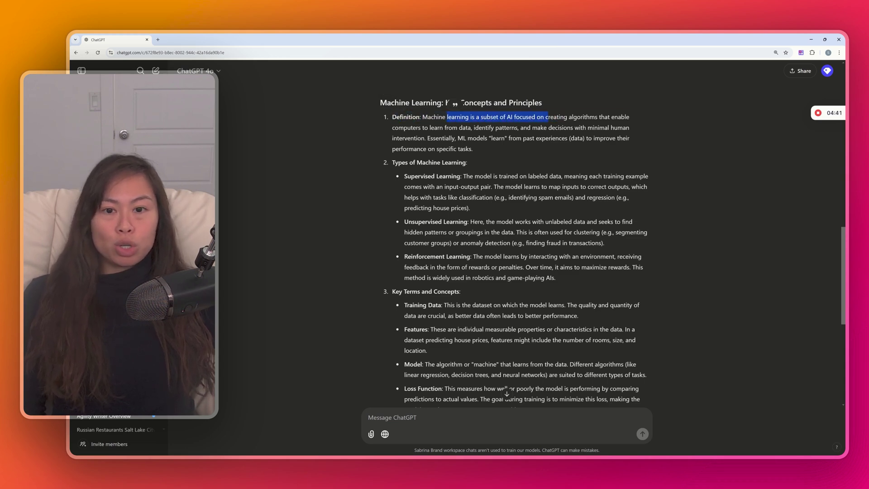
left_click_drag(458, 127, 501, 127)
scroll(511, 245, "down", 1)
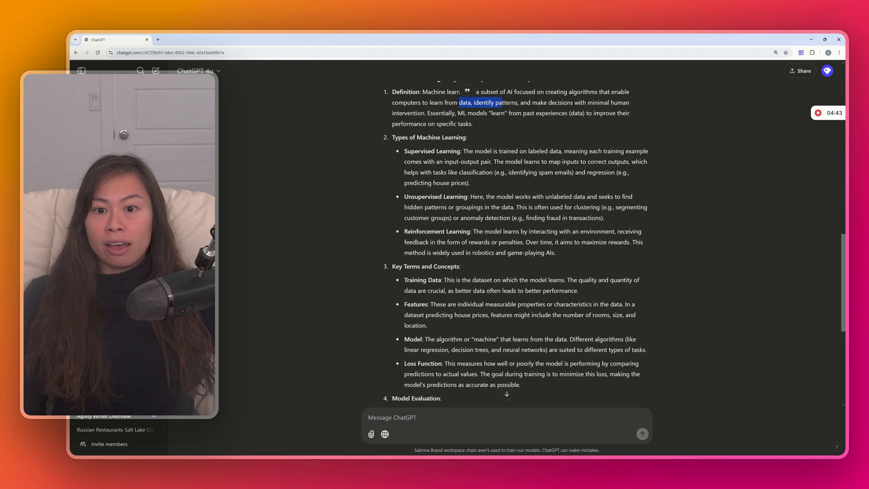
left_click_drag(392, 131, 463, 138)
scroll(464, 138, "down", 2)
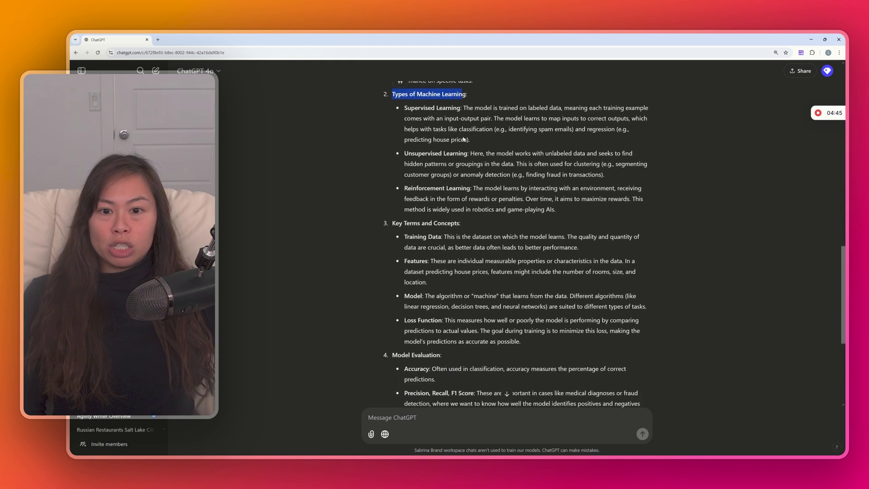
left_click_drag(404, 165, 431, 233)
Enlarge the page and read the quiz question at the end of the lesson
scroll(501, 204, "down", 1)
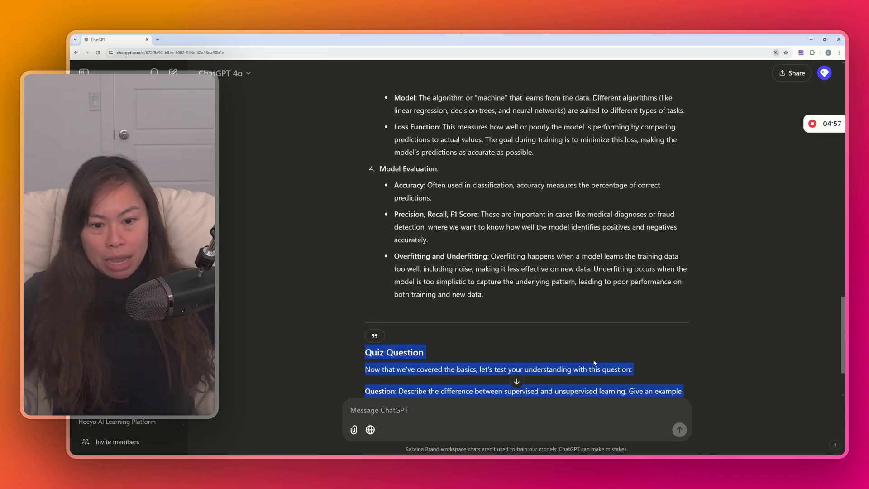
key("ctrl+plus")
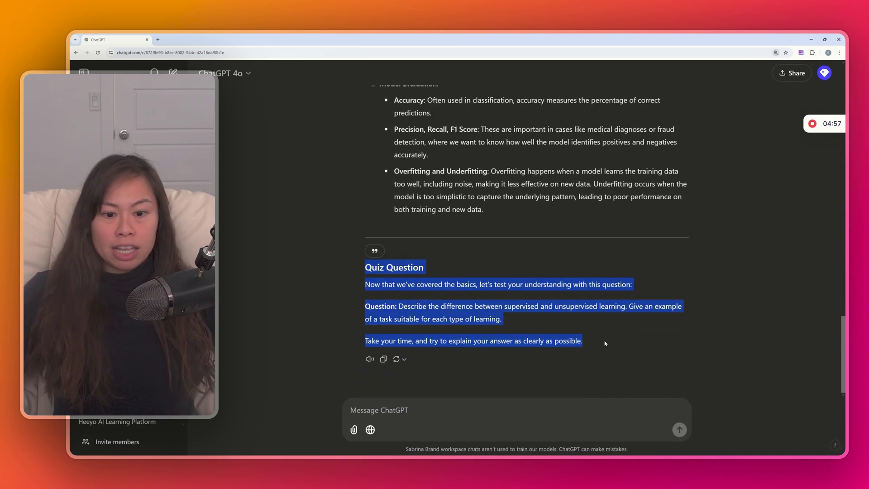
left_click(621, 344)
mouse_move(391, 306)
left_mouse_down()
mouse_move(520, 331)
mouse_move(399, 307)
left_mouse_up()
left_click(521, 323)
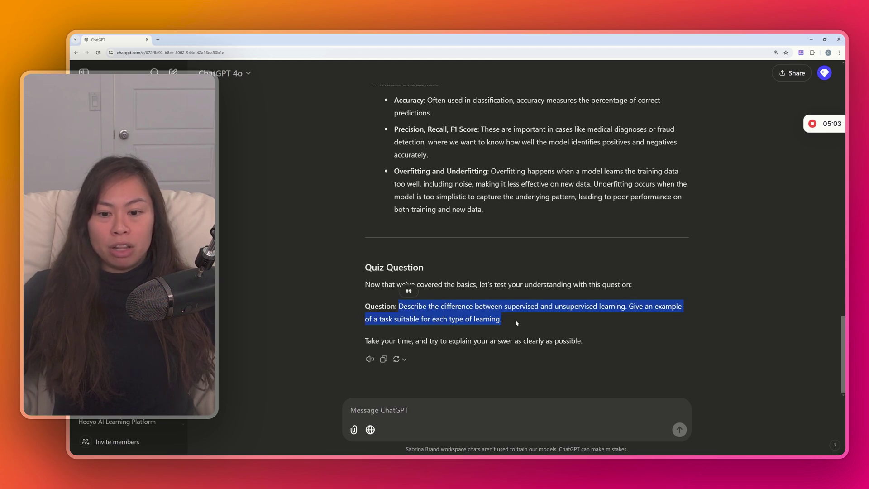
Begin answering the quiz question about supervised and unsupervised learning with "Supervised learning involves labeled training data."
left_click_drag(523, 322, 411, 307)
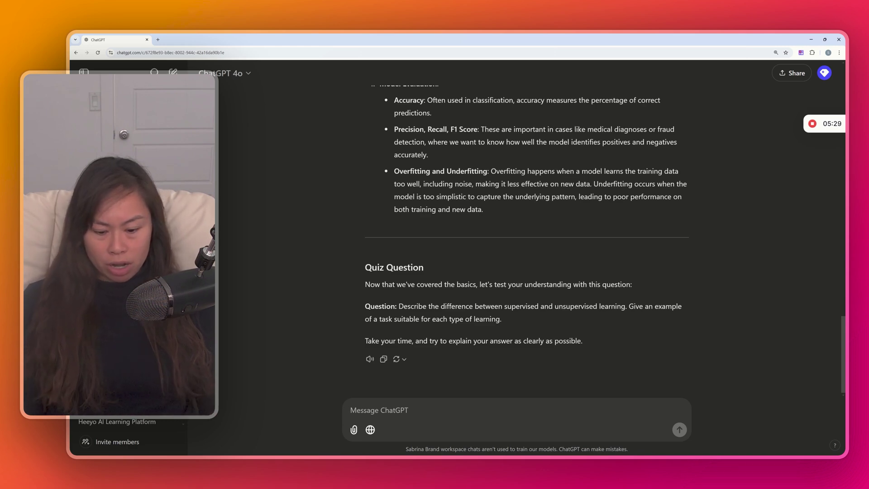
type("Supervised learni")
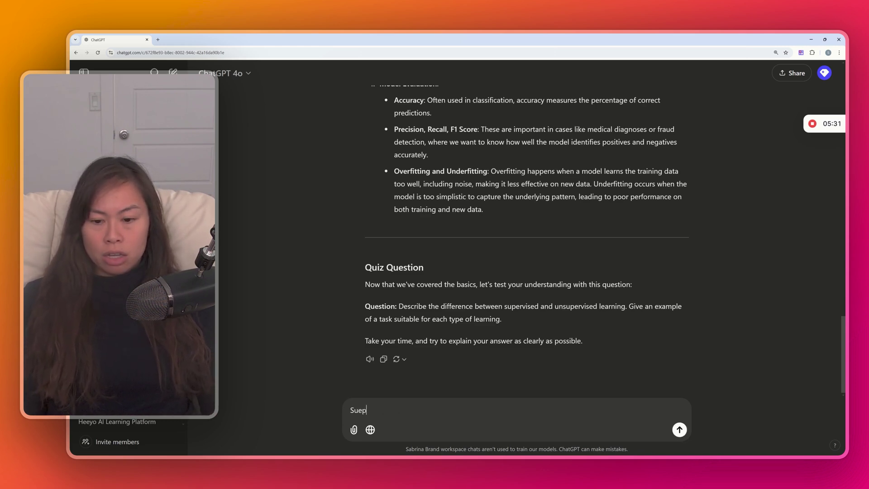
type("ng involv")
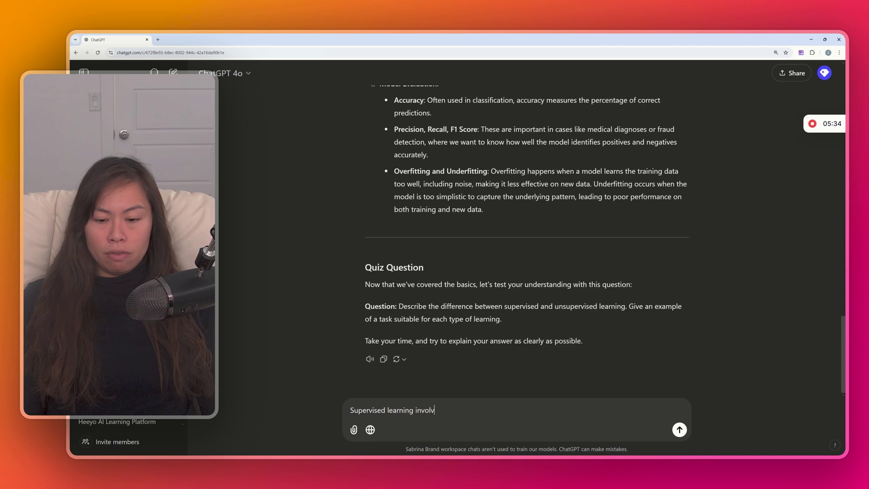
type("es labeled training data. F")
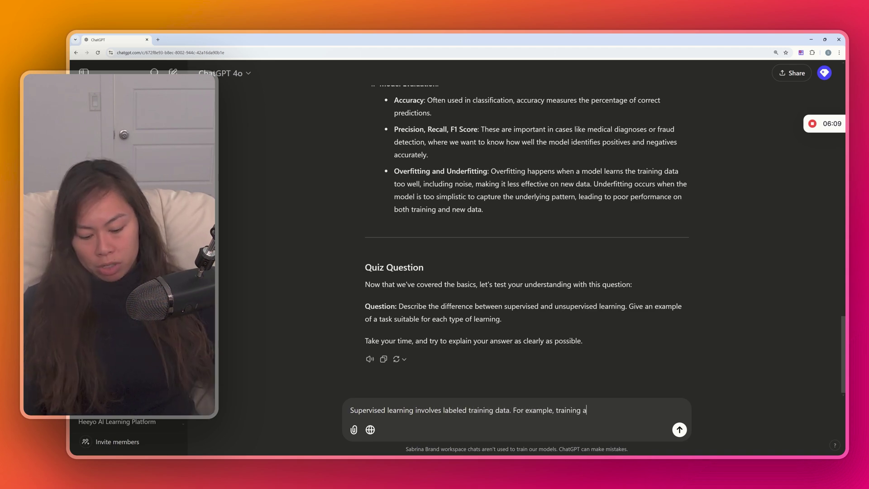
Continue the answer with "For example, training a ML model to detect email spam involves supervised learning by"
type("ning an")
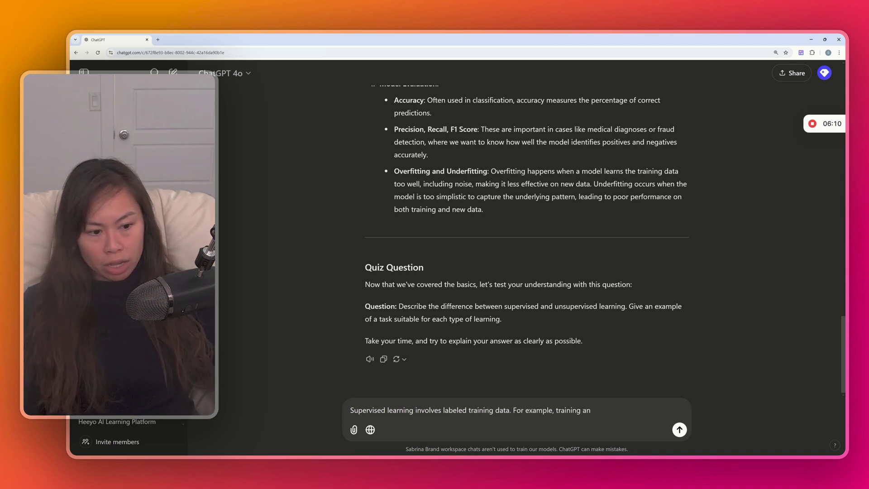
key("BackSpace")
key("BackSpace")
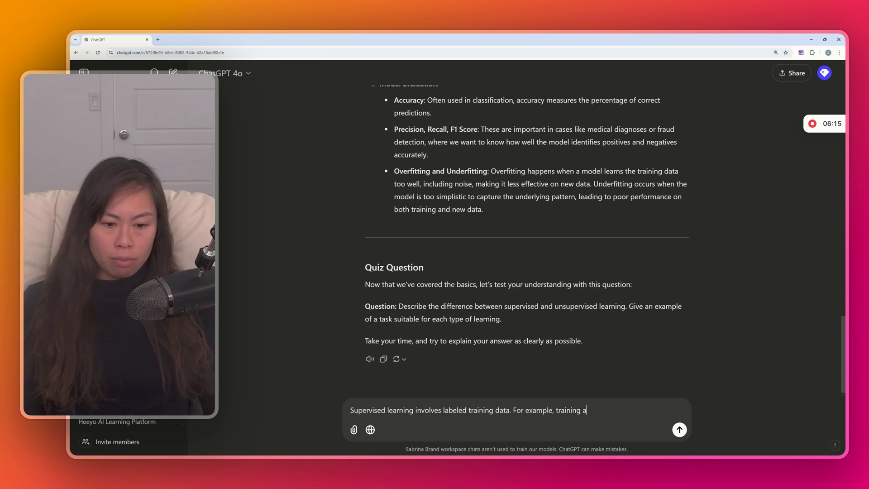
type("ML ")
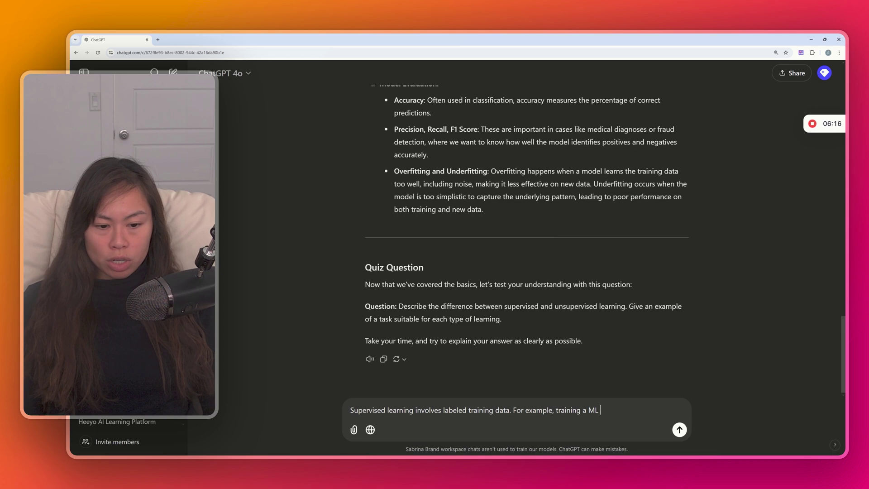
type("model to detect email spam")
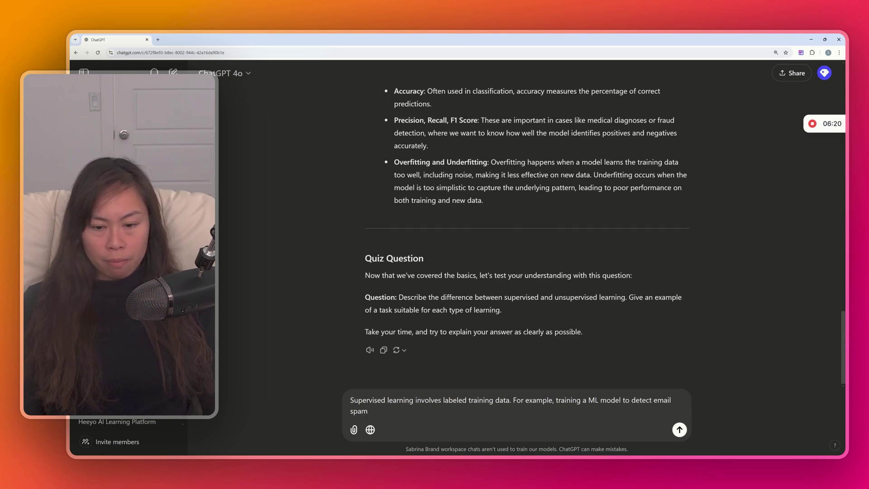
type(" involves supervise")
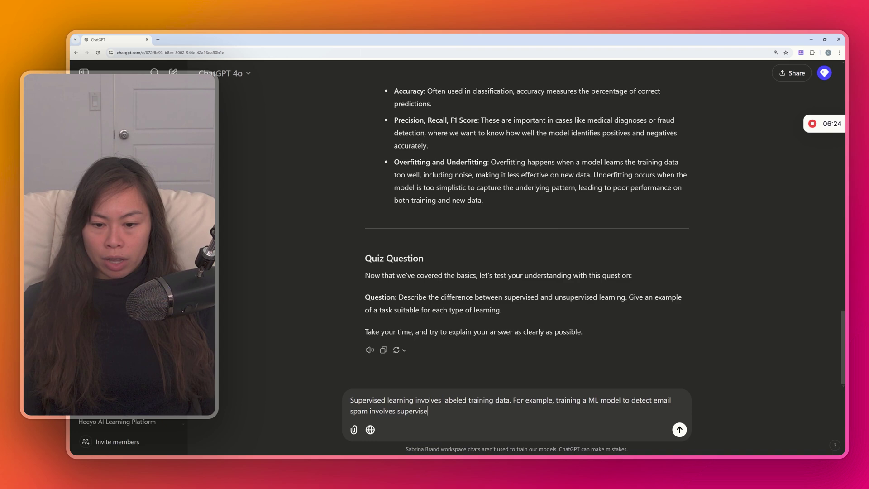
type("d learning by f")
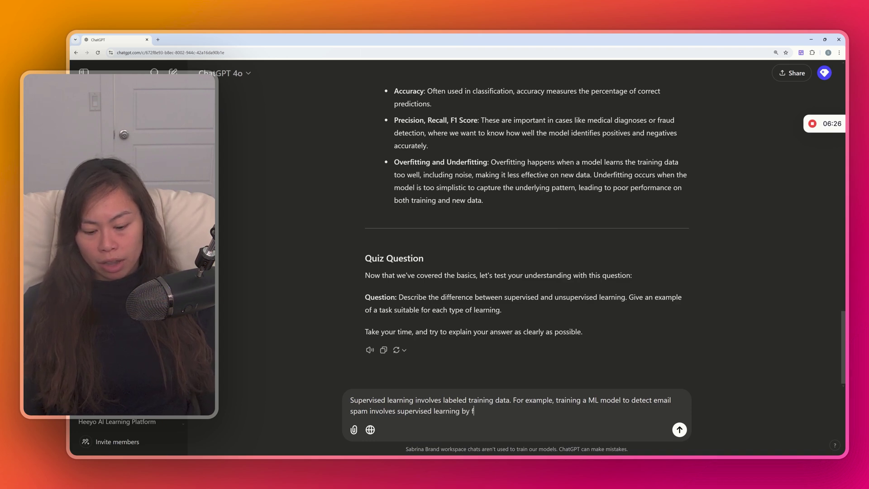
Complete the spam example with "feeding in lots of labeled examples of spam emails and non-spam emails."
type("eeding in lots of labe")
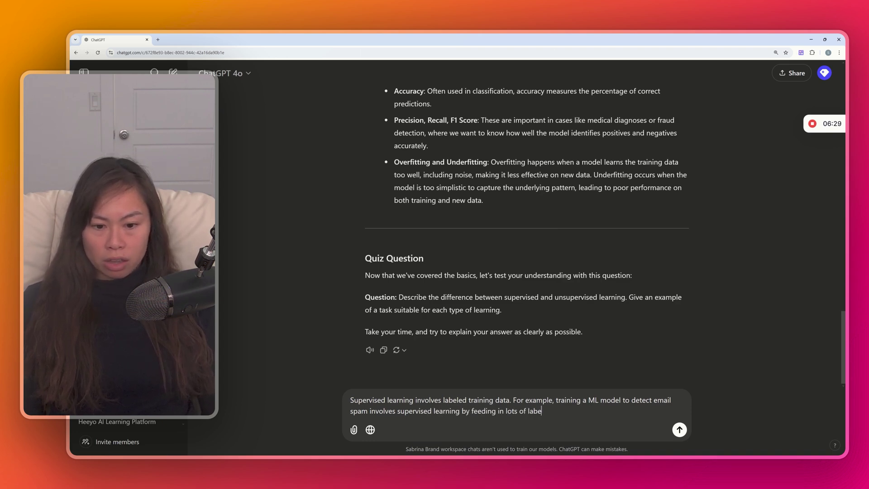
type("led examples of s")
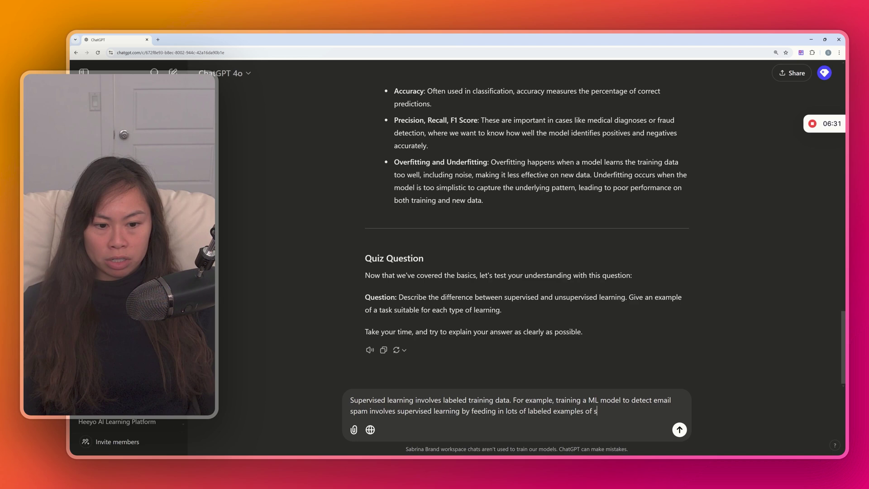
type("pam emails and")
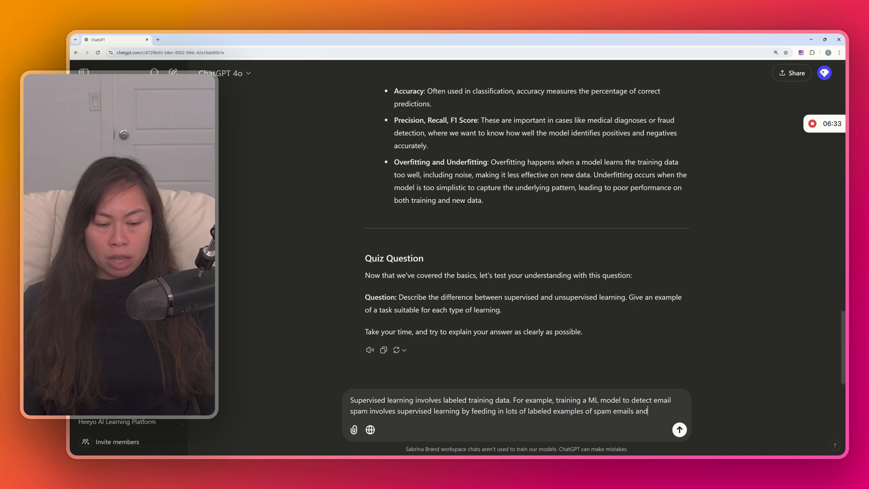
type(" non-spam email")
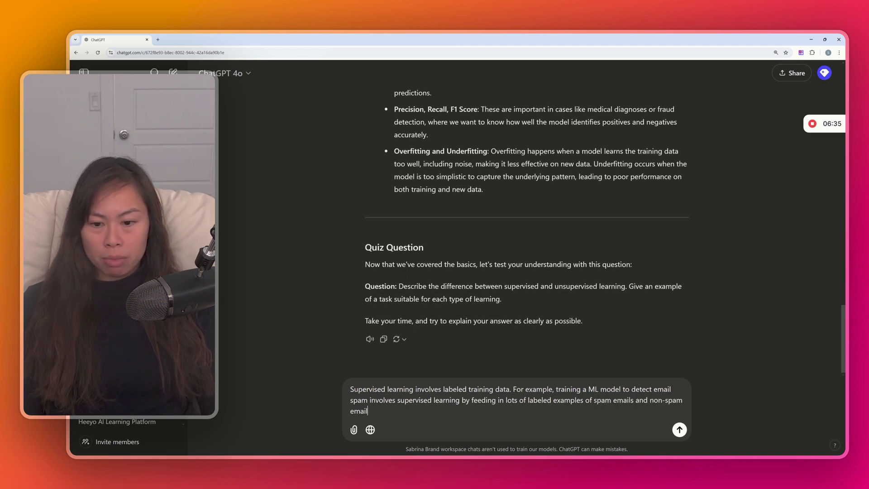
type("s.")
Add a new paragraph to the answer starting "Unsupervised learning involves no labeled training data"
key("shift+Return")
key("shift+Return")
type("Unsu")
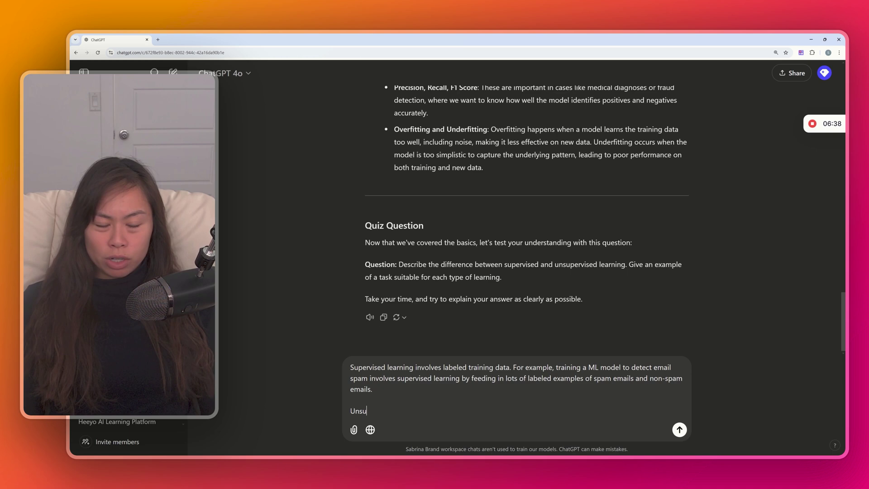
type("per")
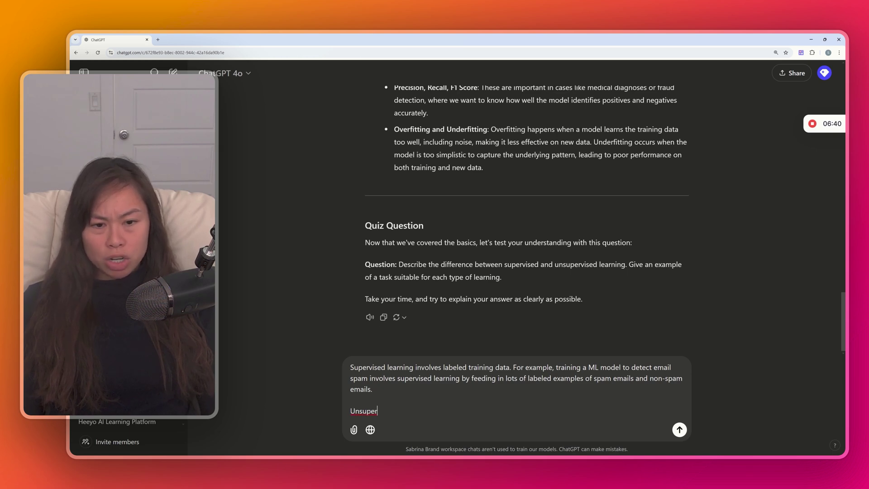
type("vise")
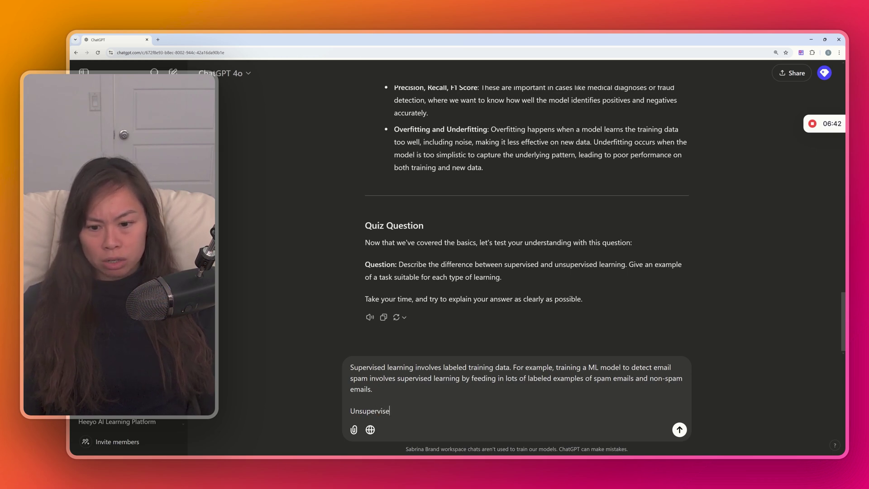
type("d learning involves ")
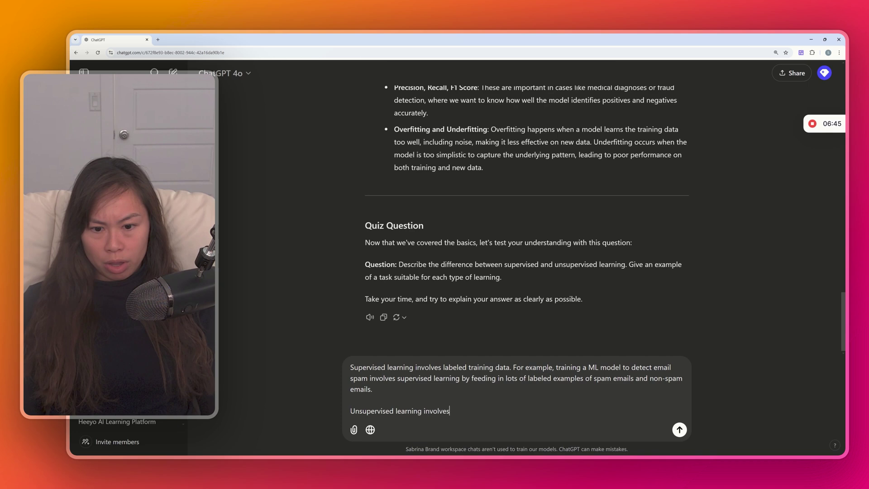
type("no labeled ")
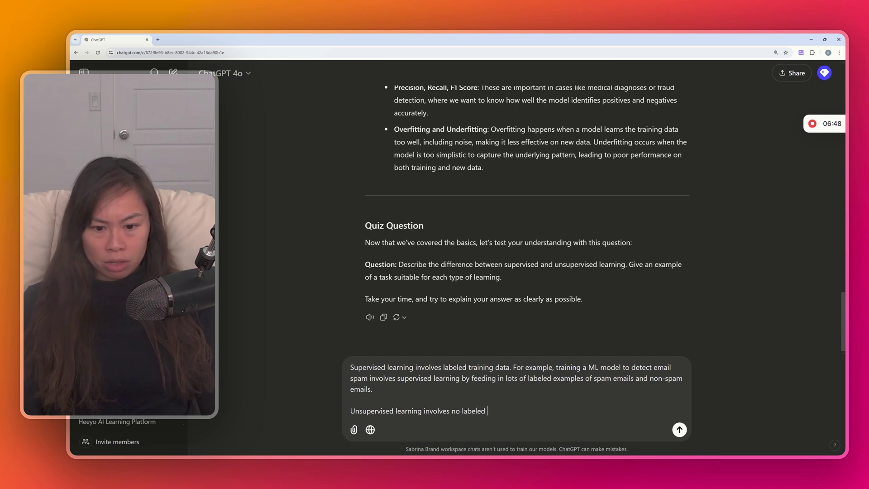
type("training data, but I do")
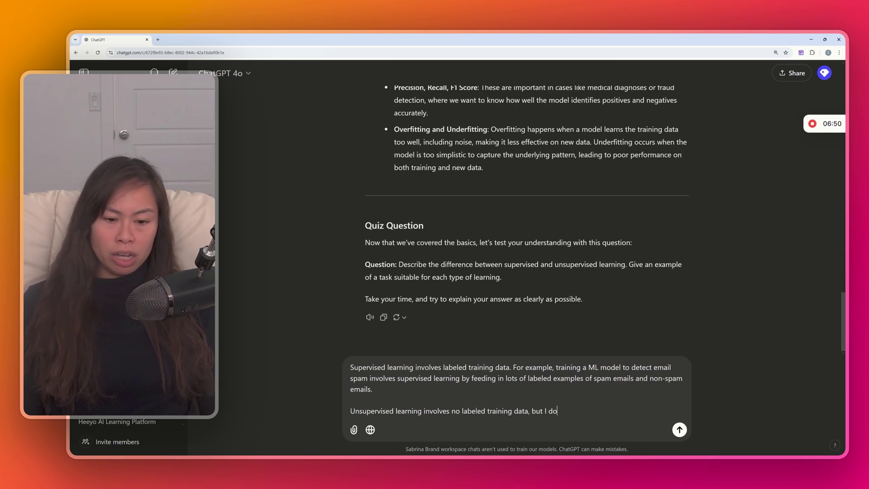
type("n't get how it's ")
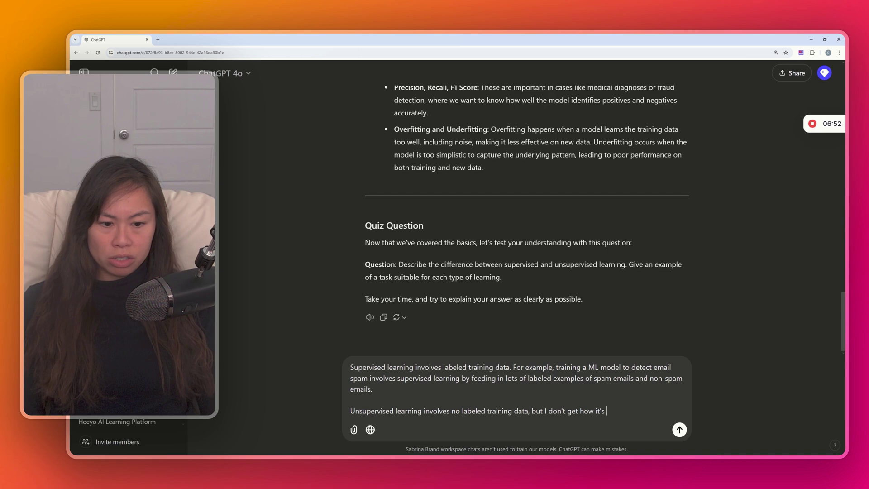
type("used in real world settings")
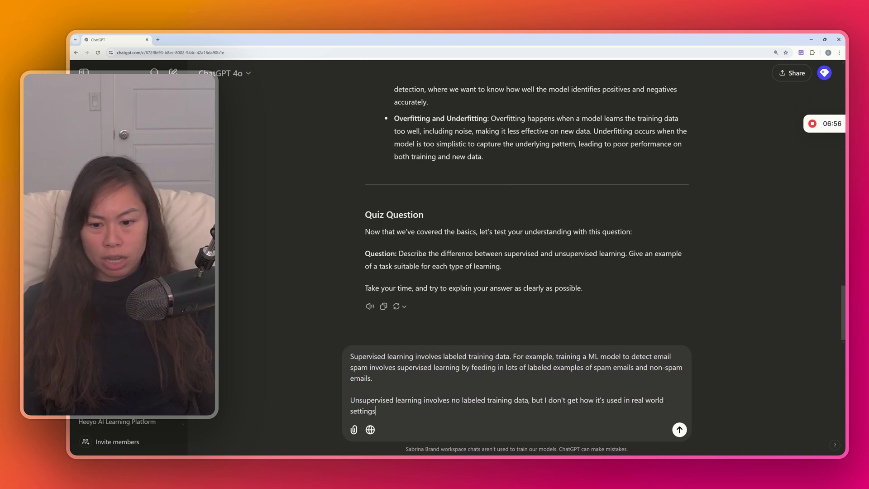
Finish the unsupervised learning sentence with ", but I don't get how it's used in real world settings" and send the answer
key("Return")
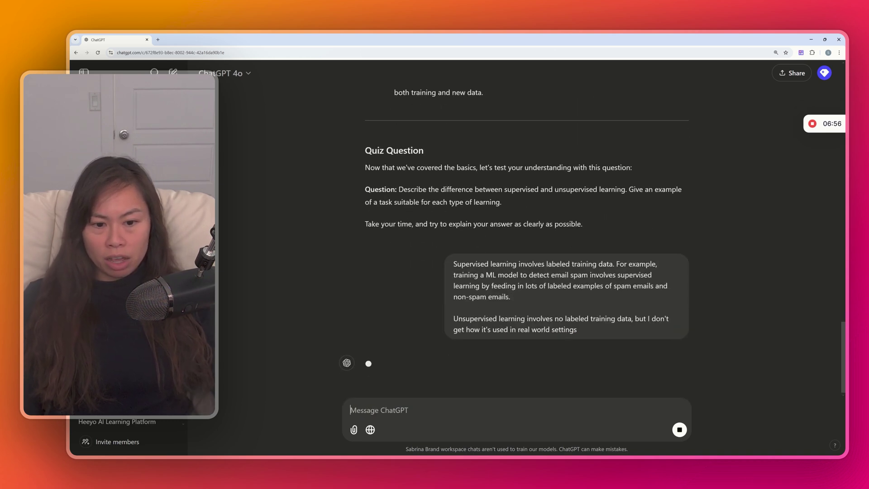
Read the feedback on the supervised learning explanation and spam example, and its introduction to unsupervised learning
left_click_drag(372, 290, 443, 323)
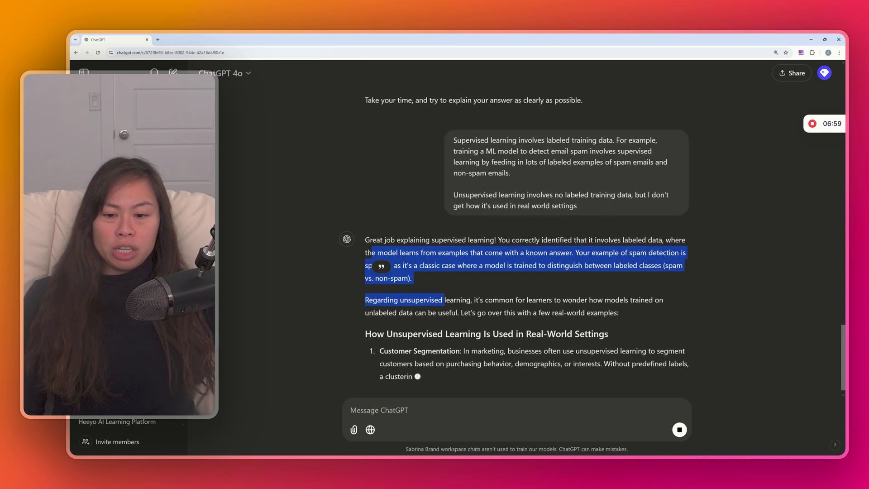
left_click(428, 250)
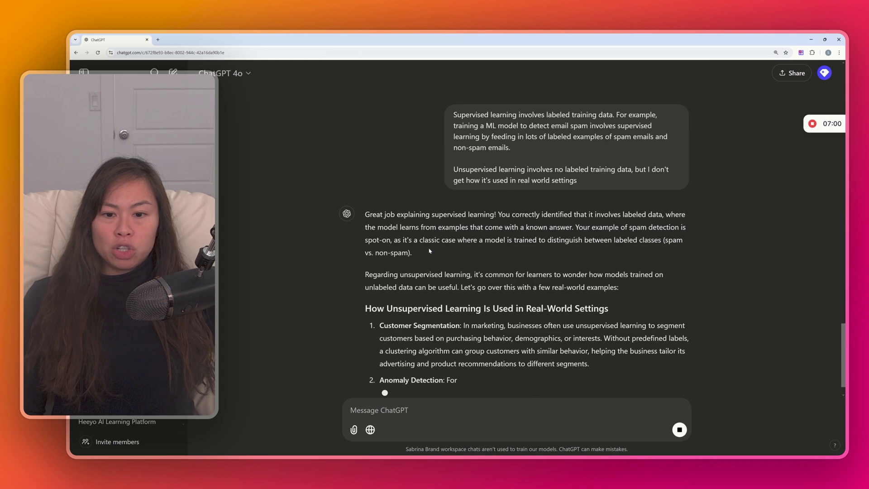
left_click_drag(375, 210, 440, 217)
scroll(440, 217, "up", 3)
left_click(440, 218)
left_click_drag(396, 294, 636, 320)
left_click(522, 294)
left_click(627, 306)
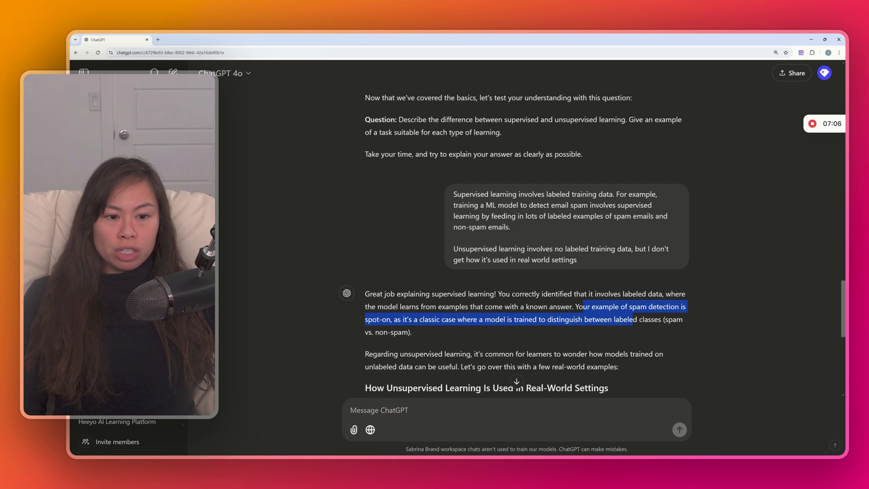
left_click(636, 320)
left_click_drag(366, 320, 449, 329)
left_click(450, 328)
left_click_drag(366, 323, 552, 323)
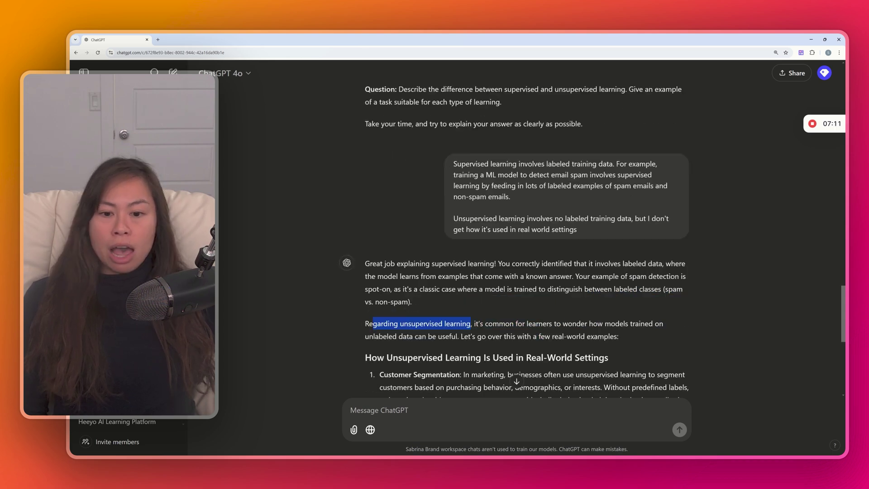
left_click_drag(466, 323, 485, 336)
left_click(485, 336)
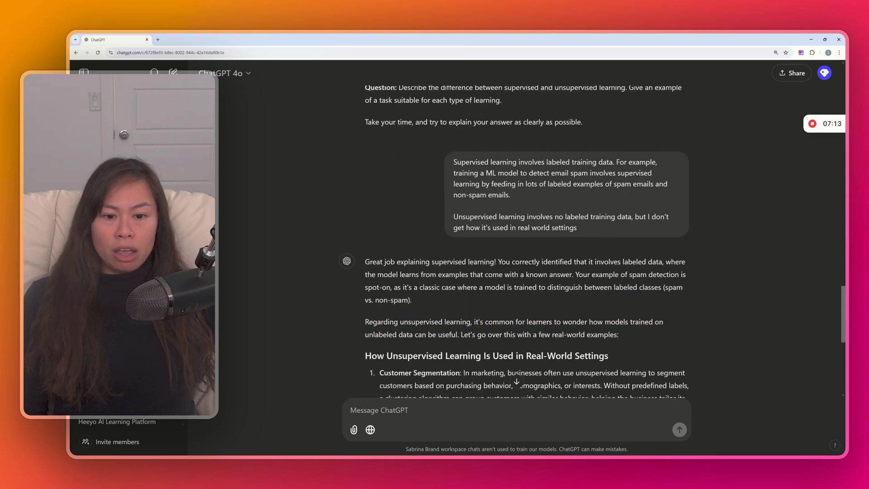
Compare the admitted confusion about unsupervised learning in the sent answer with the real-world examples in the feedback
scroll(485, 335, "down", 4)
scroll(355, 173, "down", 1)
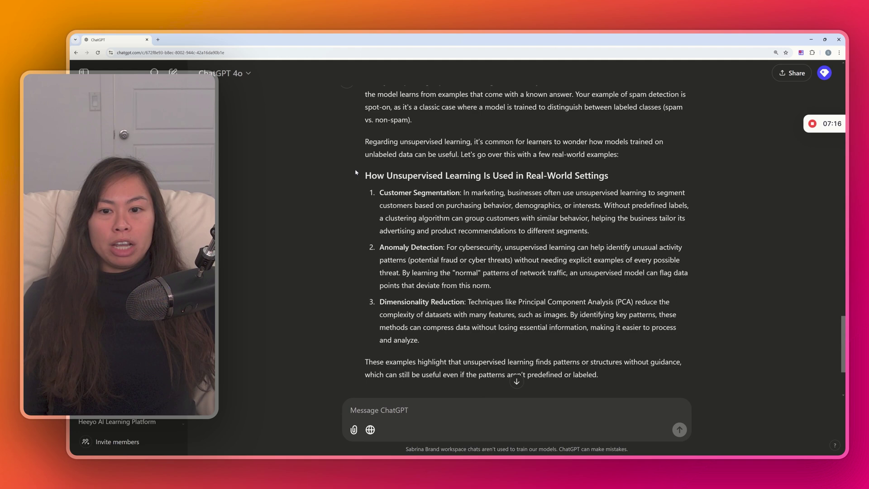
scroll(675, 172, "up", 3)
left_click_drag(621, 158, 584, 169)
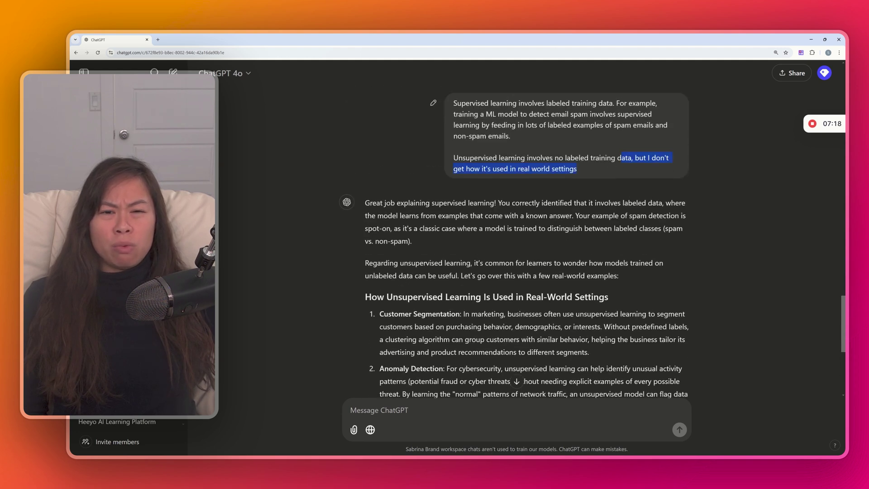
scroll(549, 188, "down", 2)
left_click_drag(365, 111, 591, 380)
left_click(591, 380)
left_click_drag(421, 371, 365, 205)
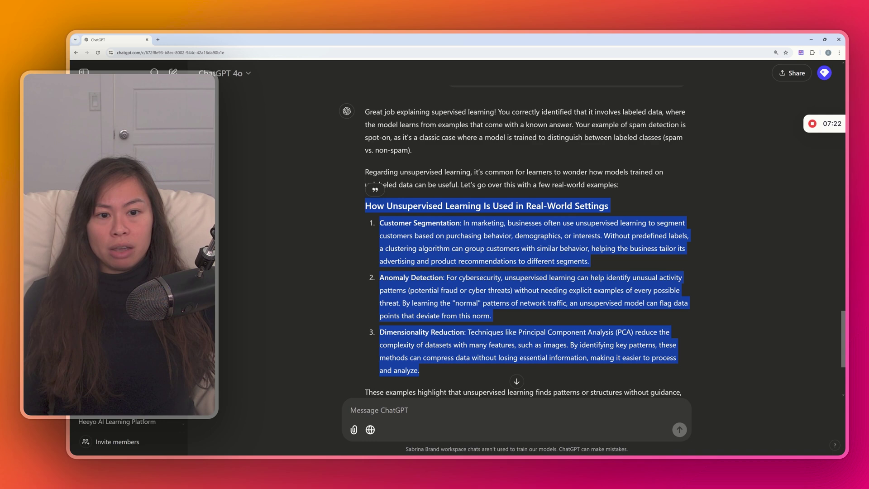
left_click(342, 246)
scroll(342, 246, "down", 1)
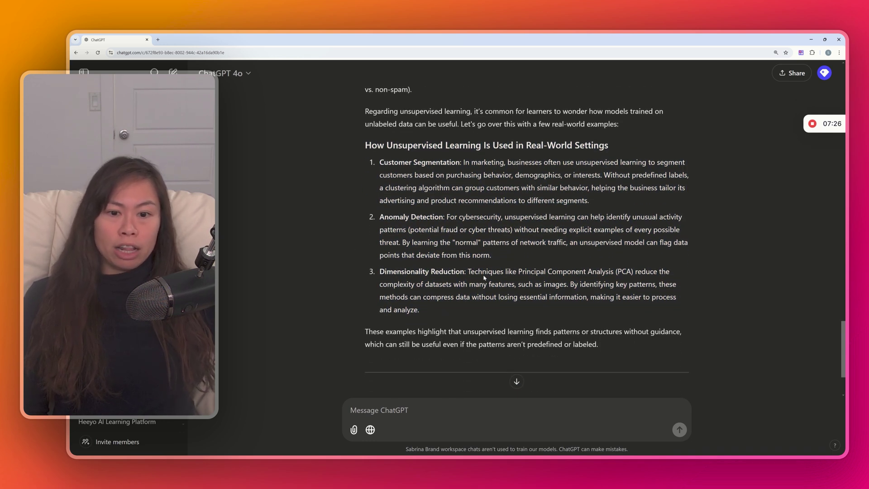
left_click_drag(455, 273, 490, 284)
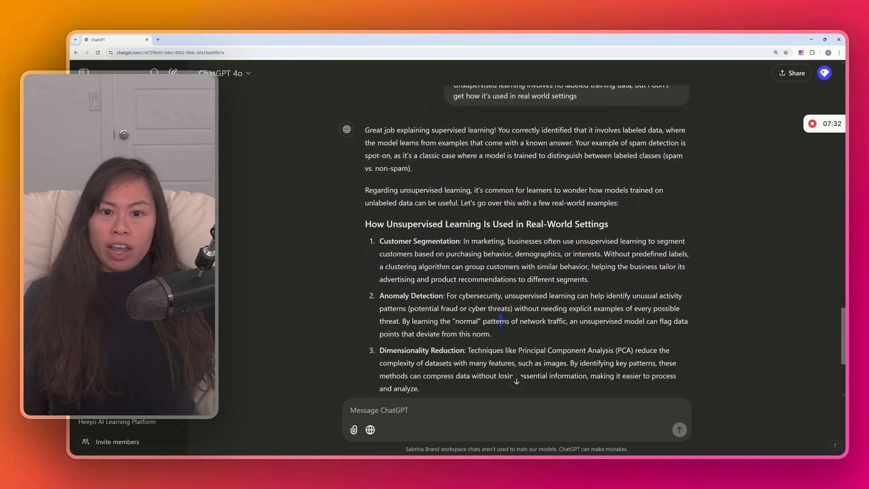
scroll(501, 256, "down", 1)
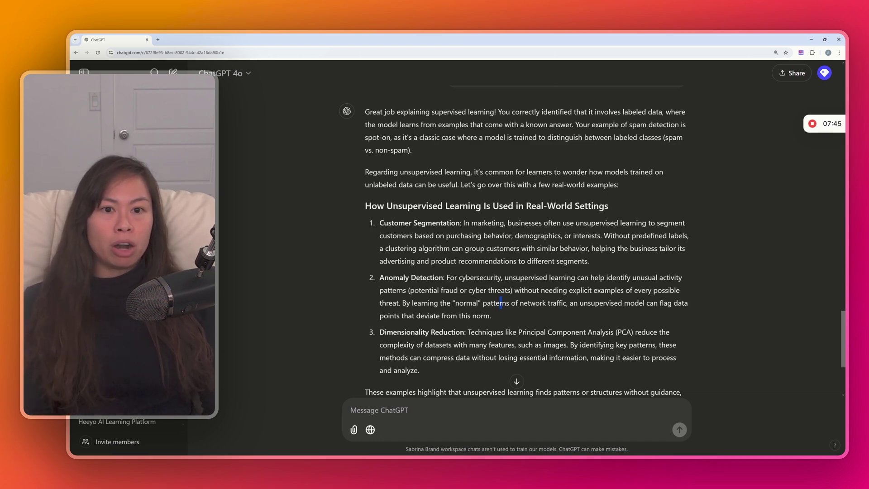
scroll(515, 240, "down", 2)
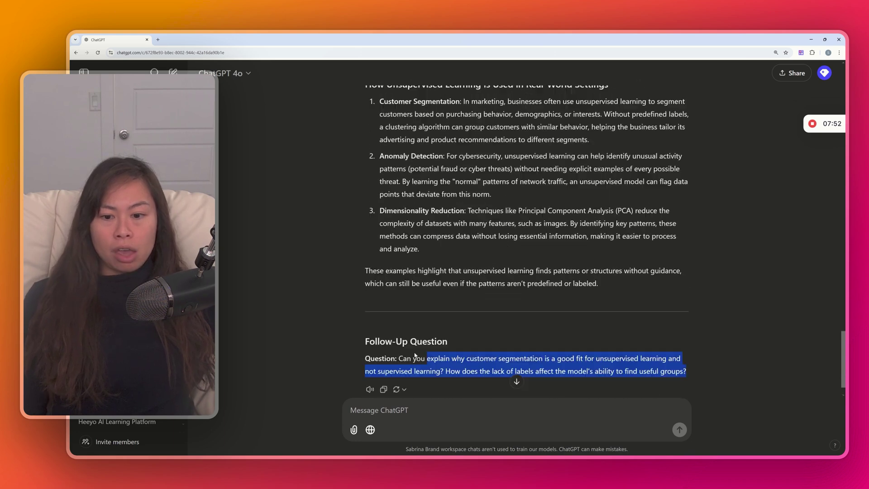
Read the follow-up question about customer segmentation and review the matching Customer Segmentation example above it
left_click_drag(413, 357, 363, 344)
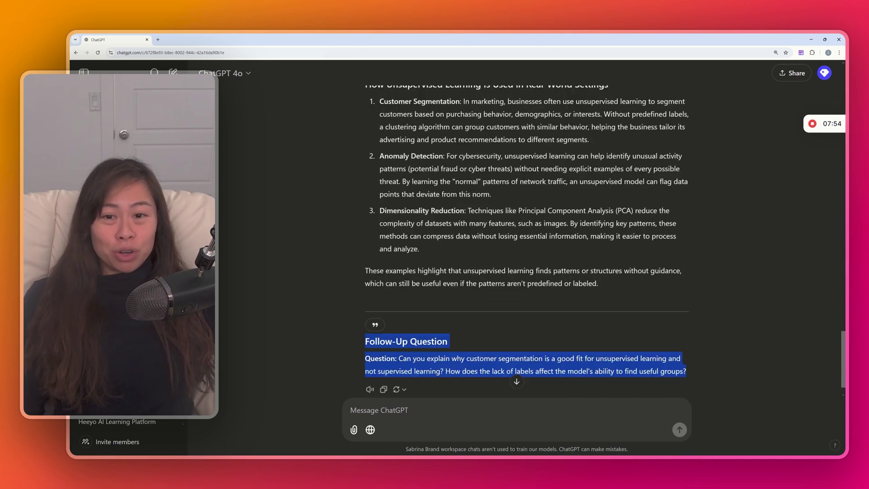
left_click_drag(398, 358, 454, 371)
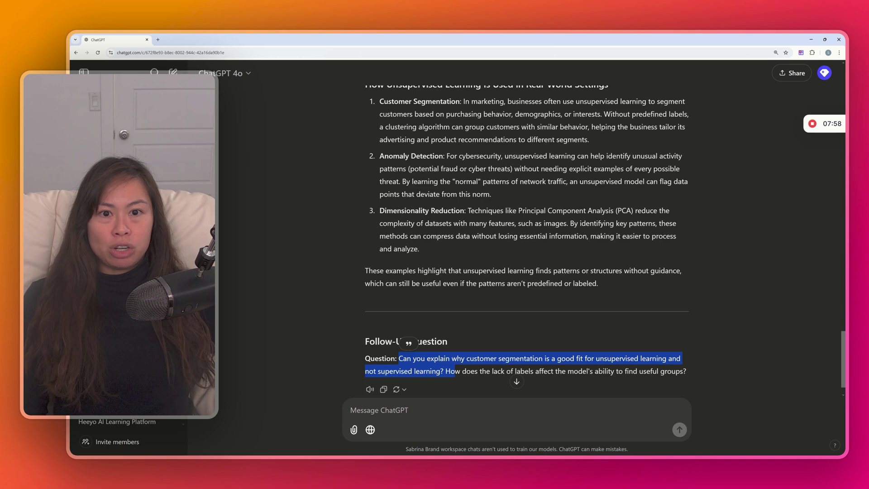
left_click_drag(379, 101, 602, 141)
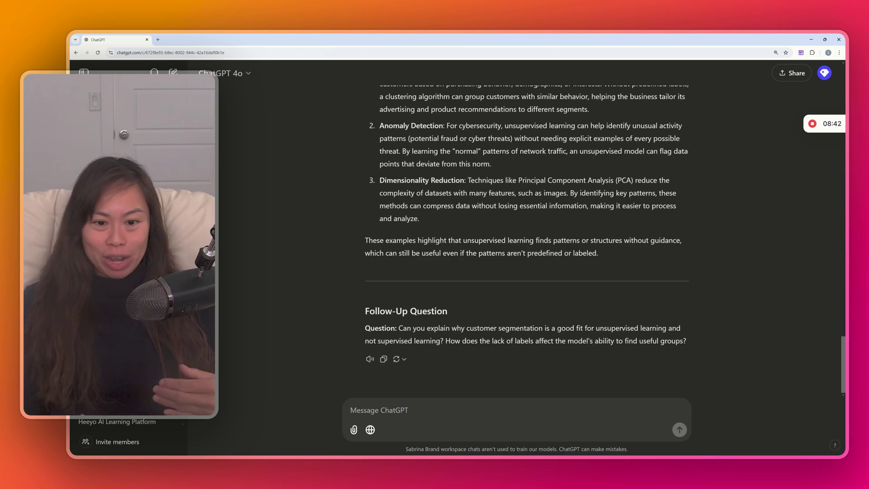
scroll(843, 354, "up", 1)
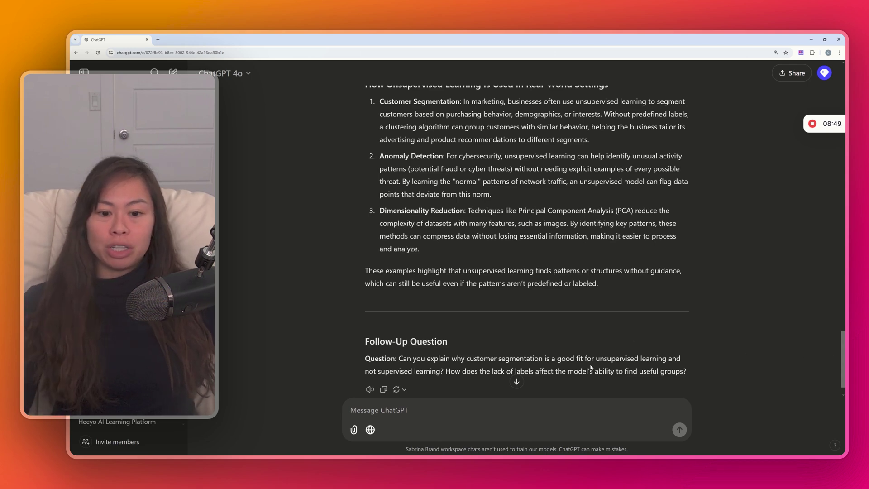
Reread the customer segmentation question and real-world examples, and turn on web search for the reply
scroll(590, 368, "down", 1)
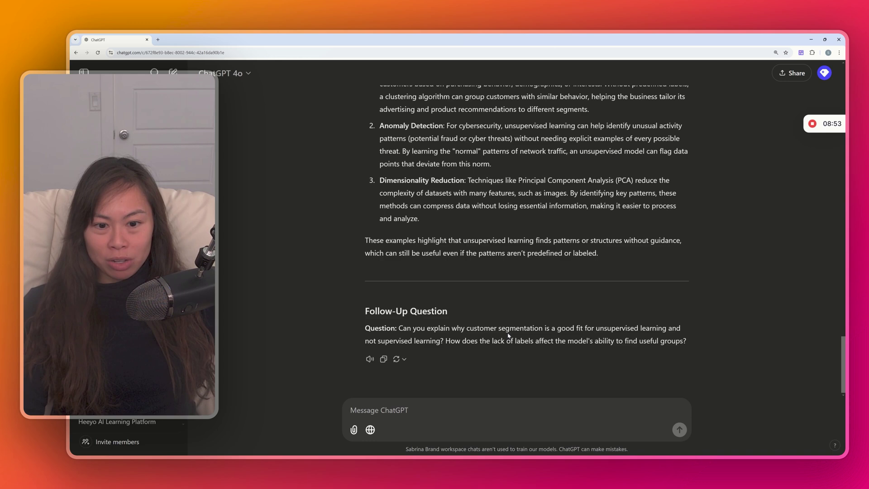
left_click(543, 409)
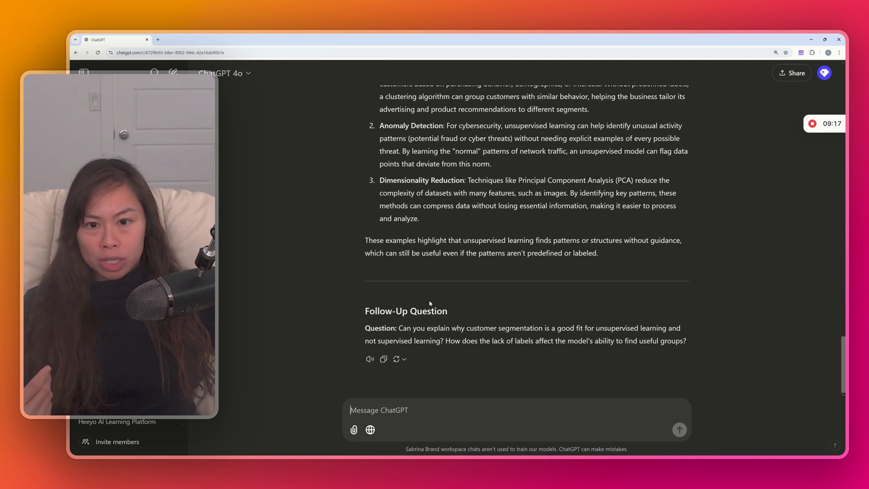
scroll(428, 302, "up", 2)
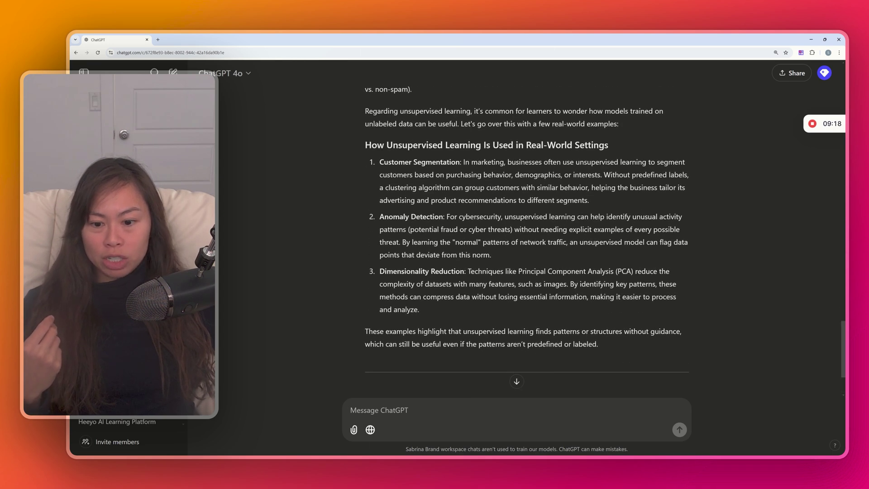
left_click(370, 430)
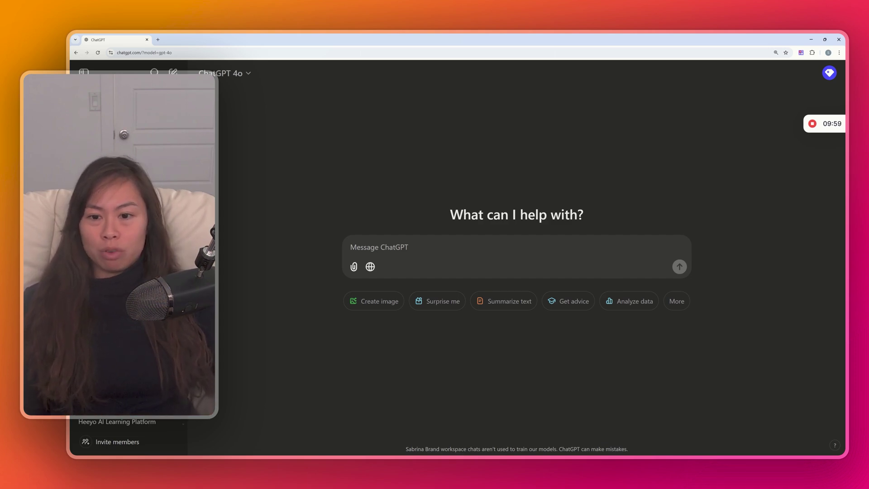
Paste the flashcard prompt into a new chat and replace its first [specific topic] placeholder with "tiktok social media growth"
key("ctrl+v")
left_click(498, 249)
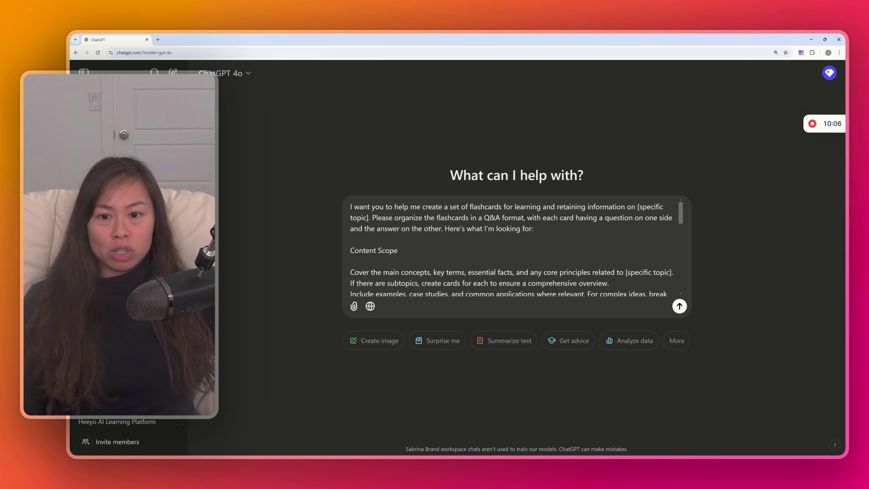
left_click_drag(370, 217, 547, 207)
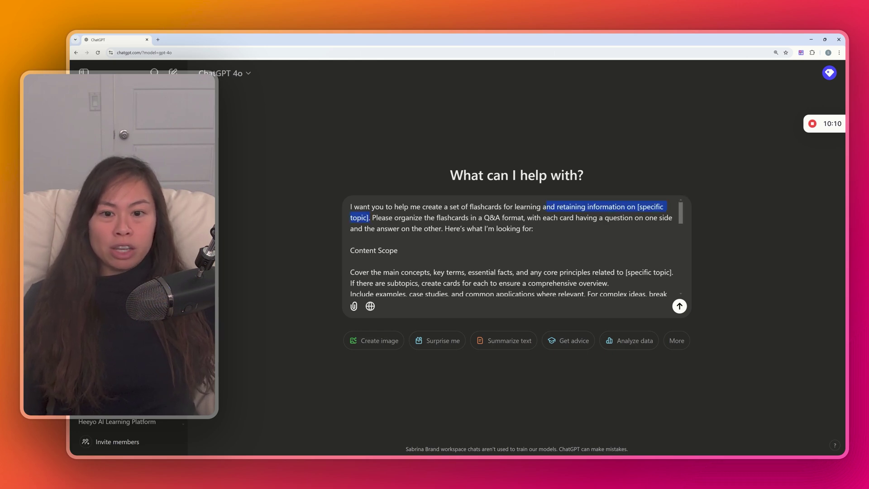
left_click(370, 228)
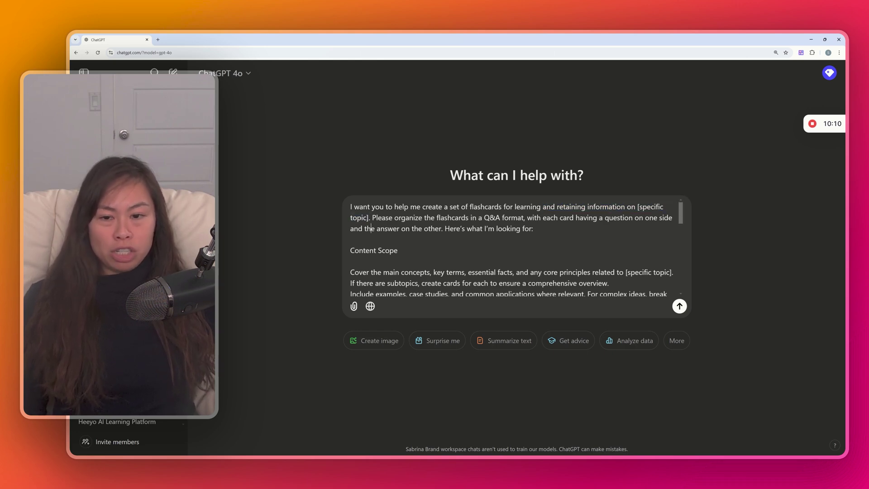
left_click_drag(368, 218, 637, 207)
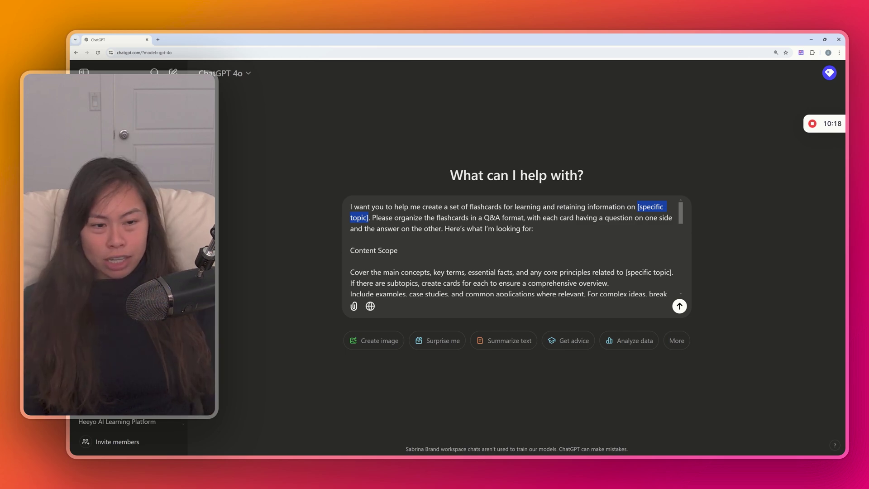
type("tiktok socia")
type("l media growth.")
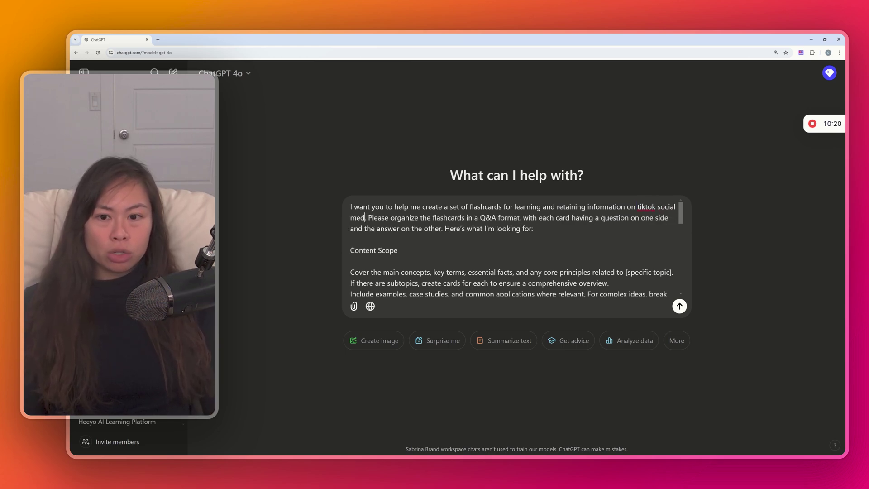
Turn on web search for the flashcard prompt and send it
left_click(370, 306)
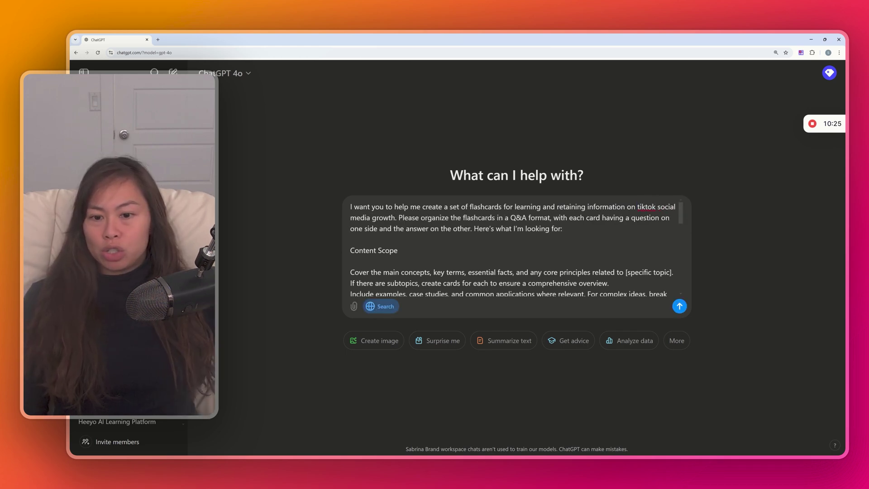
left_click_drag(683, 216, 681, 289)
left_click(679, 307)
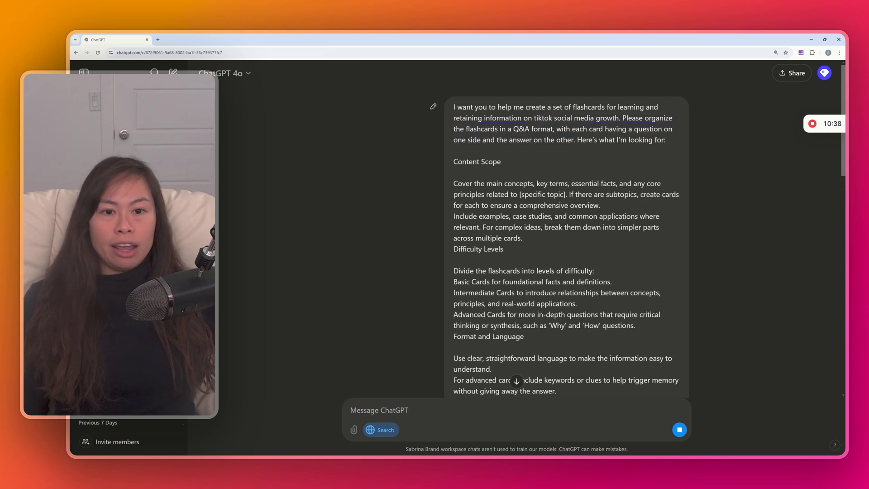
Review the sent flashcard prompt from its content scope and difficulty levels to the review, reinforcement and spaced repetition instructions
scroll(517, 143, "down", 2)
left_click_drag(462, 153, 573, 165)
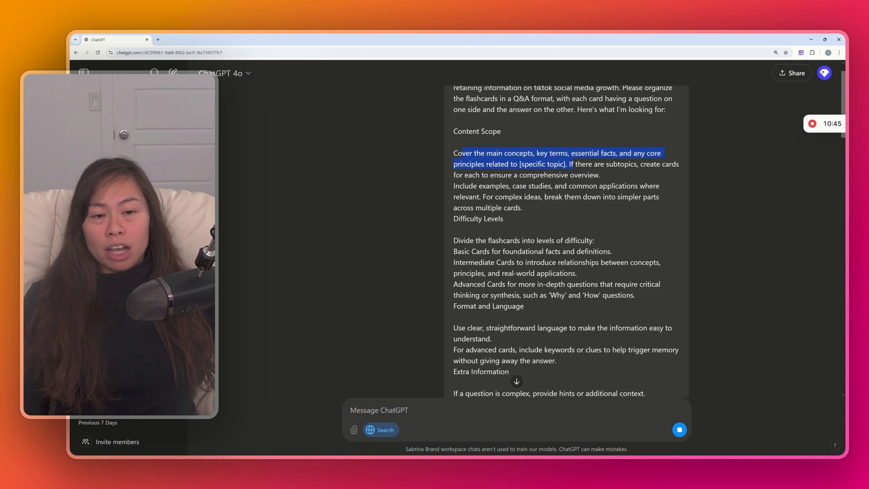
scroll(593, 184, "down", 1)
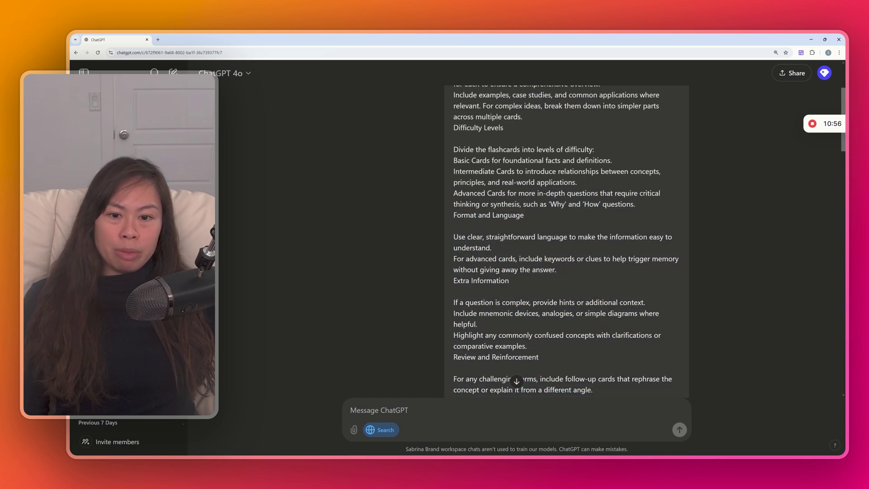
scroll(507, 199, "down", 3)
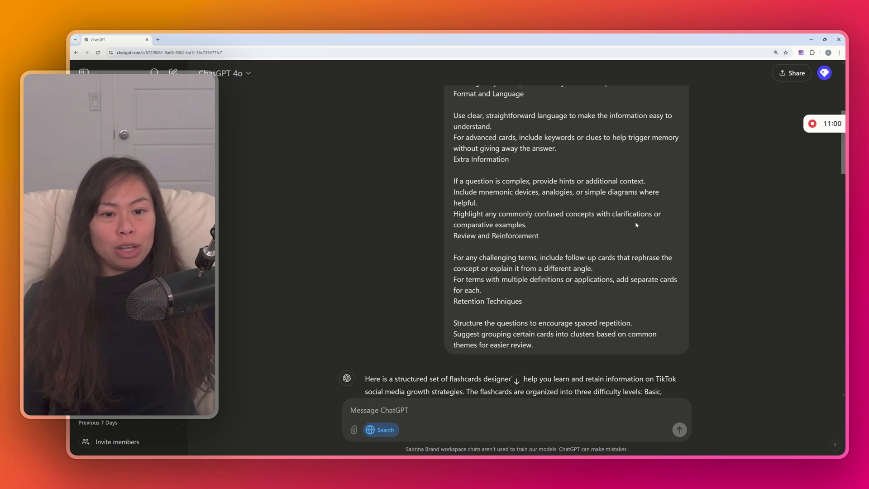
left_click_drag(466, 257, 615, 268)
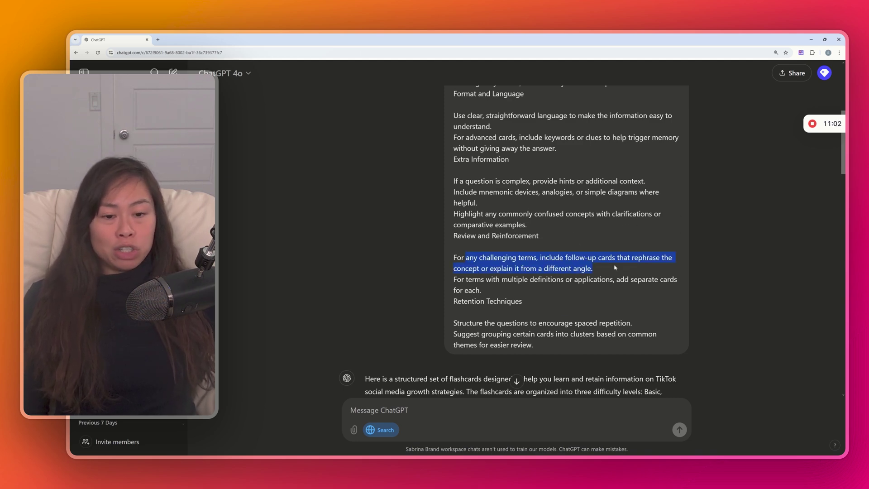
left_click(623, 268)
scroll(565, 226, "down", 1)
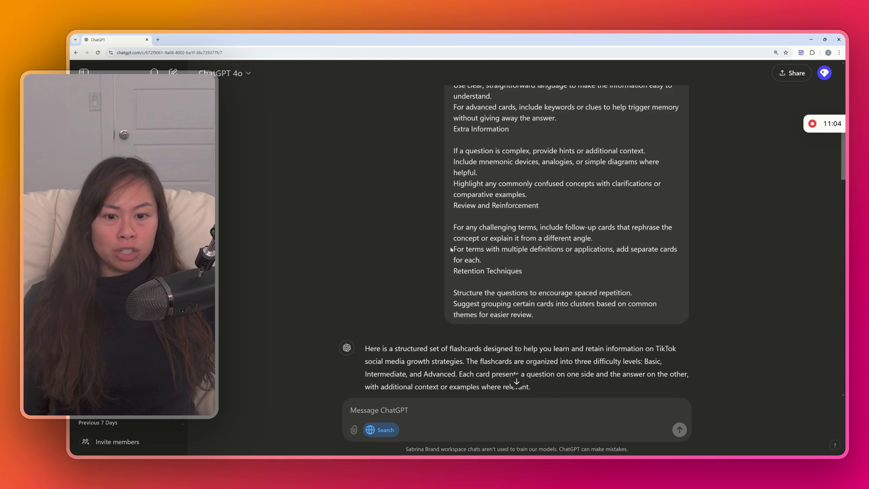
scroll(566, 226, "down", 1)
left_click_drag(485, 262, 457, 262)
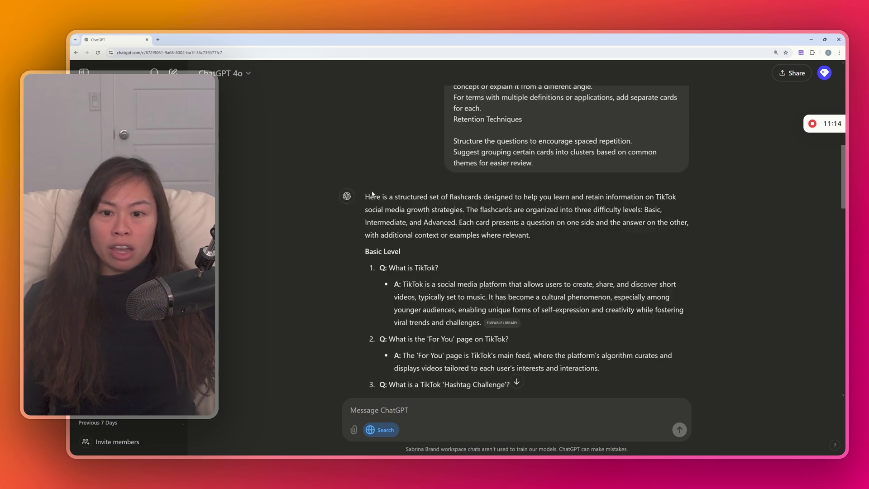
Read the introduction of the flashcard response, including how the cards are organized by difficulty level
left_click_drag(365, 194, 522, 217)
left_click(519, 217)
scroll(509, 216, "down", 2)
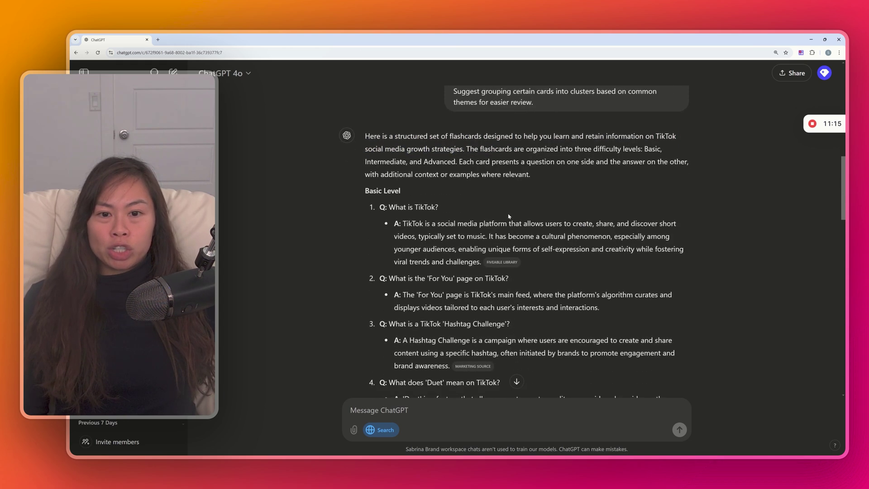
left_click_drag(384, 136, 514, 149)
left_click(514, 150)
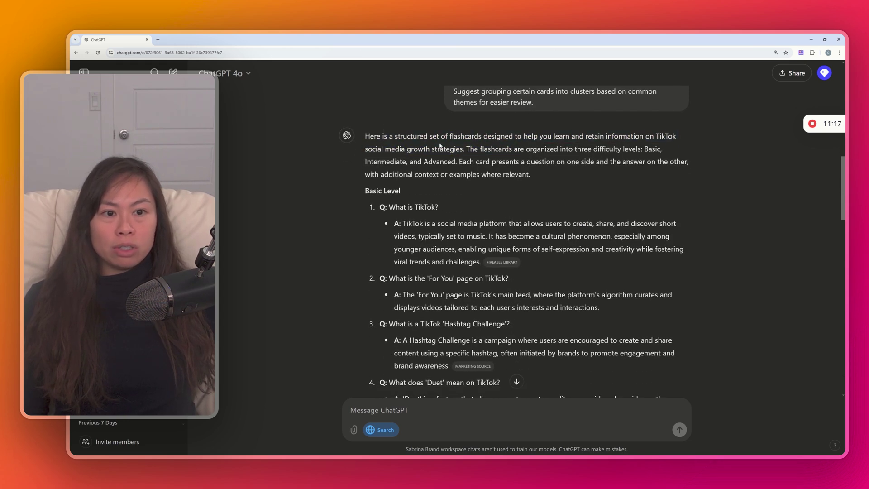
left_click_drag(391, 149, 492, 149)
left_click(491, 150)
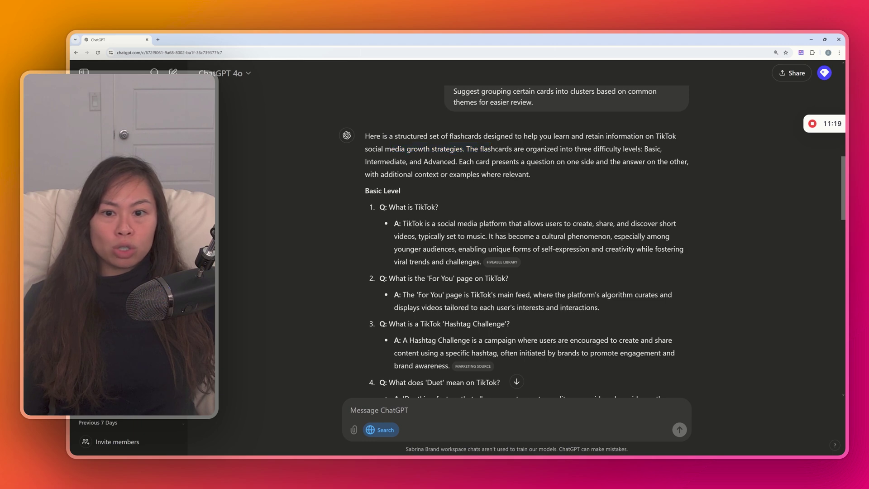
Read the Basic Level flashcards from "What is TikTok?" through the one on TikTok Influencer Marketing
scroll(485, 150, "down", 2)
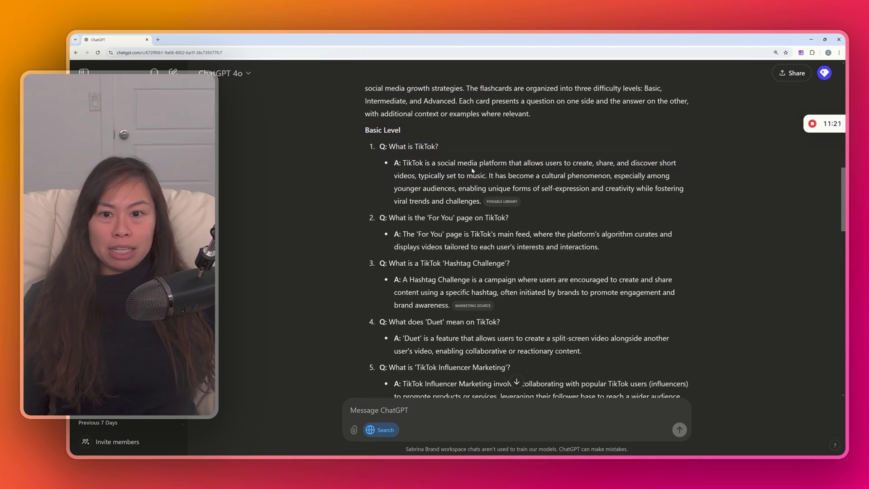
left_click_drag(395, 162, 392, 197)
left_click(384, 196)
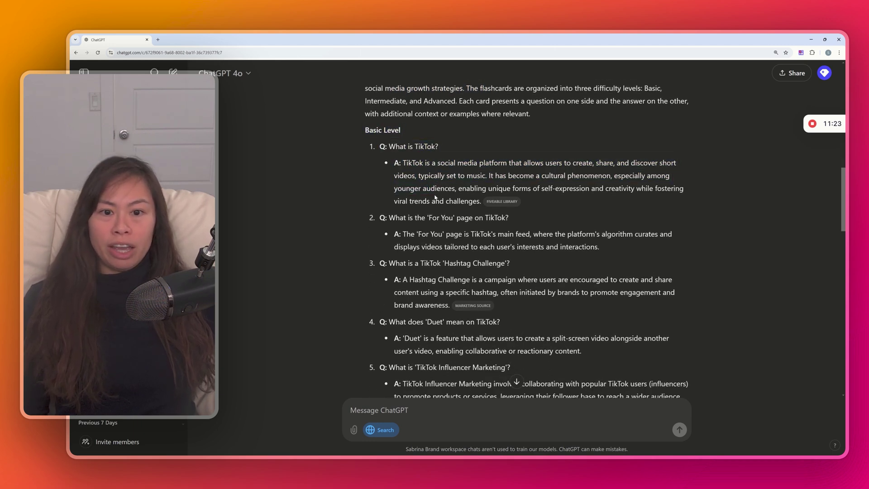
left_click_drag(529, 234, 430, 230)
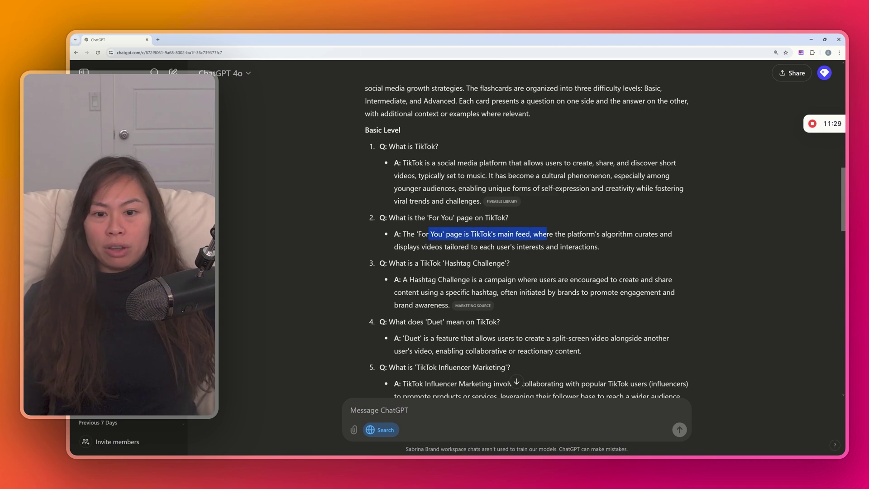
scroll(517, 225, "down", 1)
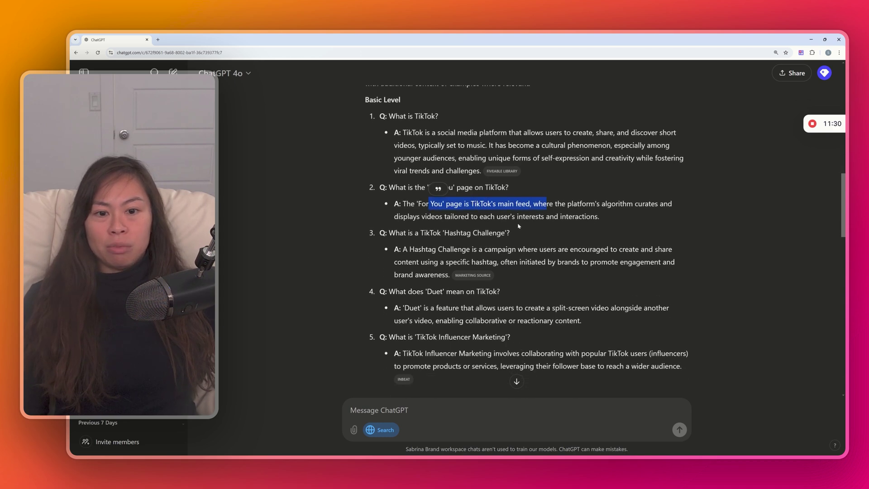
left_click(569, 210)
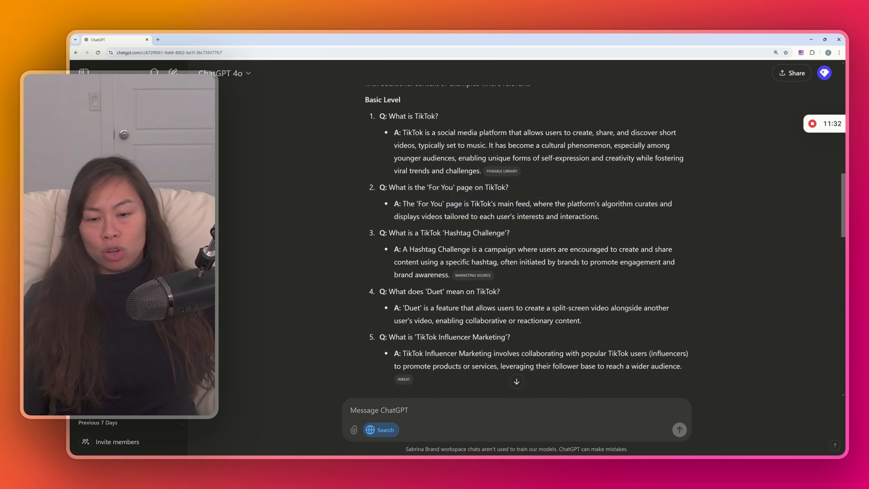
scroll(516, 226, "down", 1)
left_click_drag(379, 203, 522, 208)
left_click(523, 209)
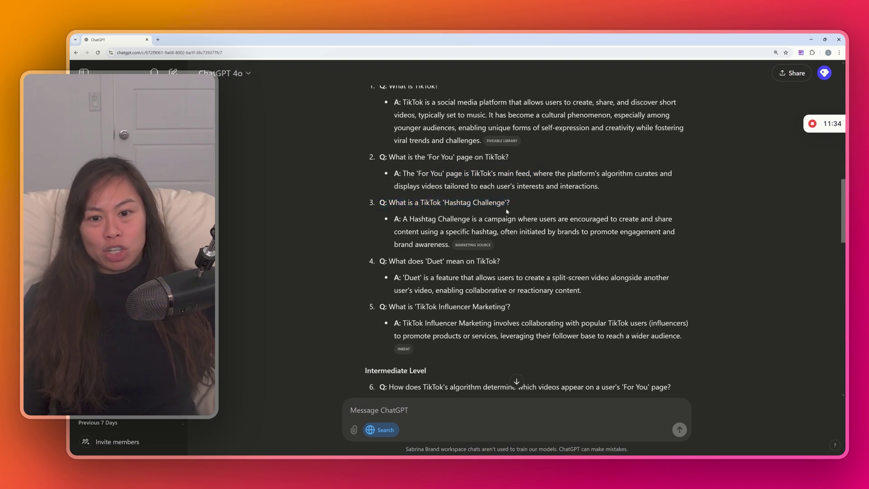
left_click_drag(403, 219, 453, 232)
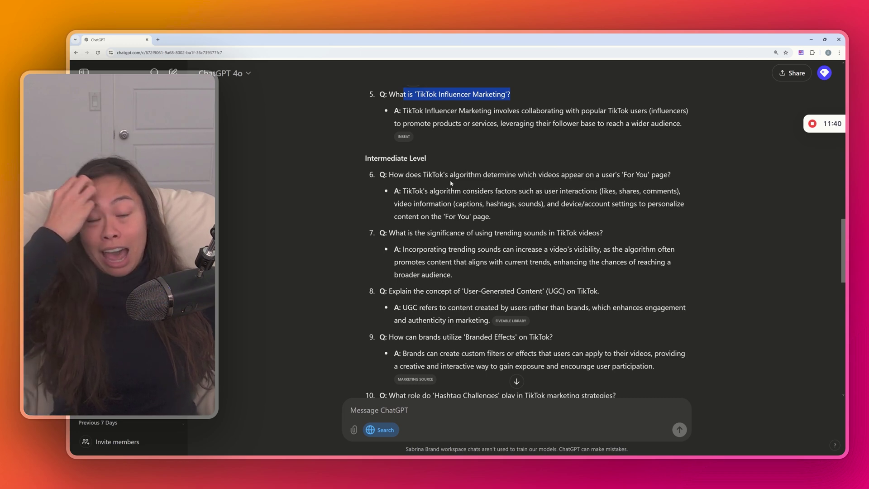
Read the Intermediate Level flashcards on the For You algorithm, trending sounds, Branded Effects and Hashtag Challenges
left_click_drag(423, 174, 584, 175)
left_click(583, 175)
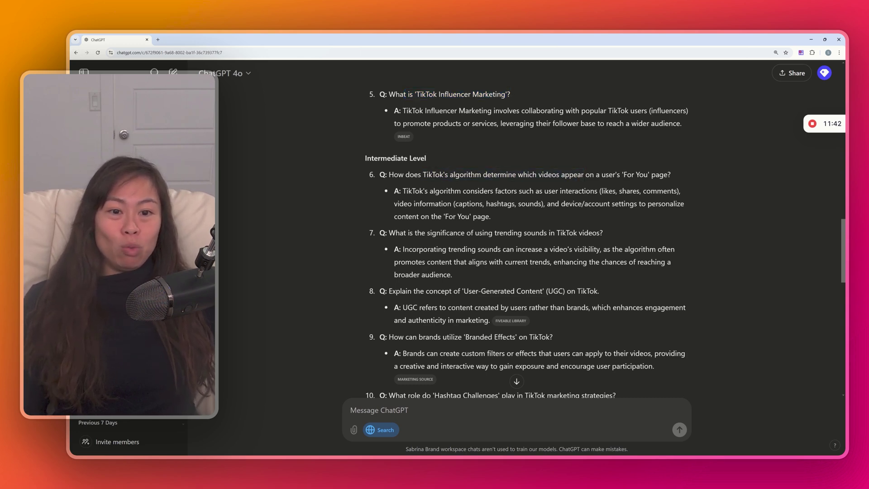
scroll(471, 180, "down", 1)
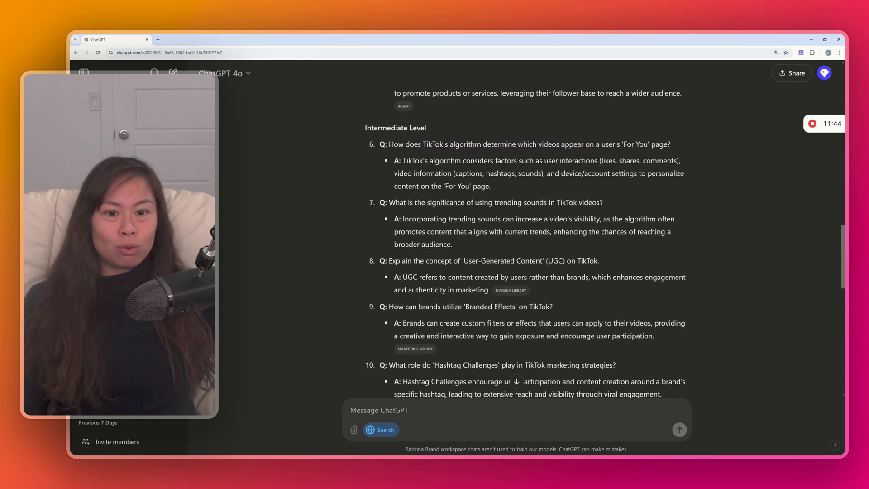
scroll(525, 245, "down", 3)
left_click_drag(409, 111, 573, 111)
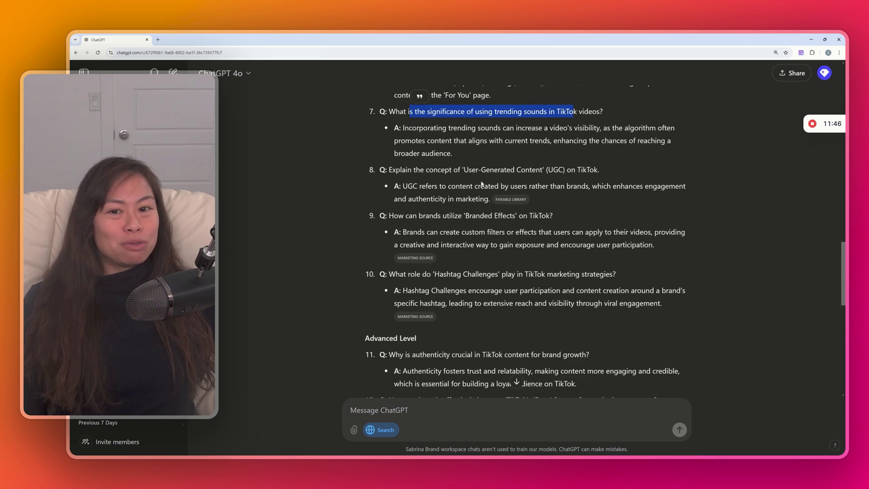
left_click_drag(417, 215, 538, 215)
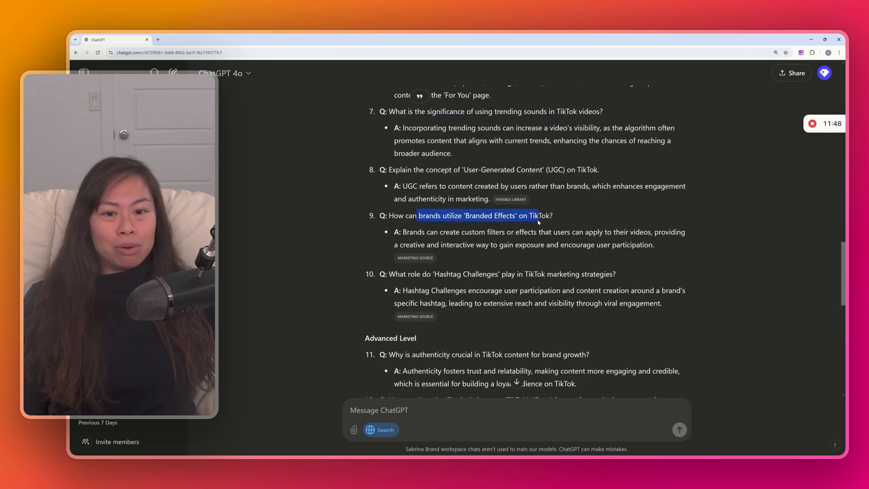
scroll(539, 216, "down", 1)
left_click_drag(414, 244, 564, 244)
scroll(543, 243, "down", 3)
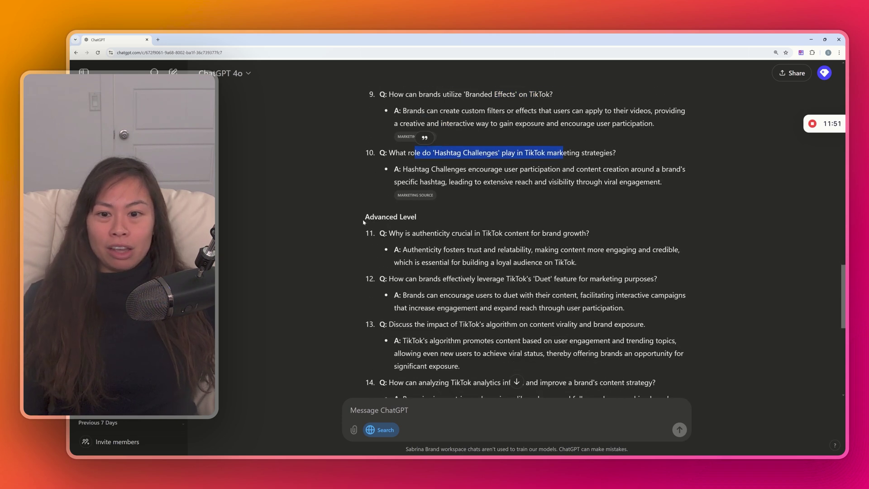
Read the Advanced Level flashcards from authenticity and the Duet feature to De-influencing, and look back over the preceding cards
left_click_drag(363, 220, 473, 219)
left_click(399, 245)
left_click_drag(395, 233, 508, 233)
scroll(508, 233, "down", 2)
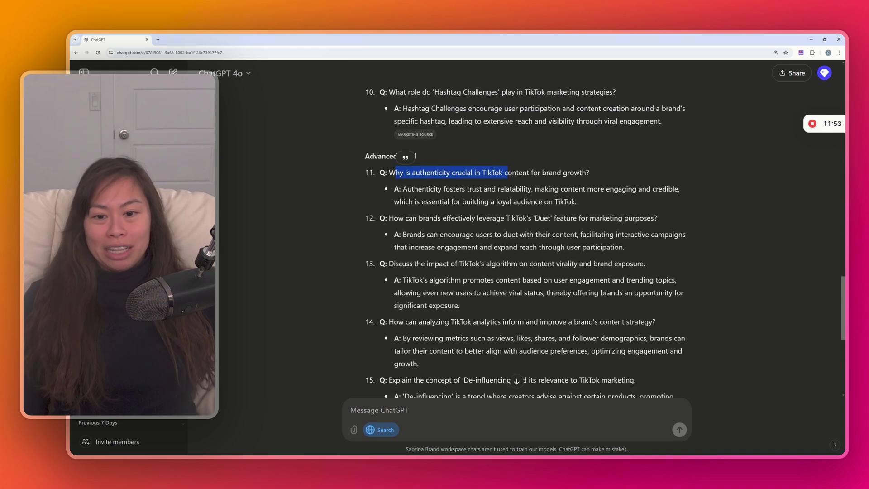
left_click_drag(404, 218, 523, 218)
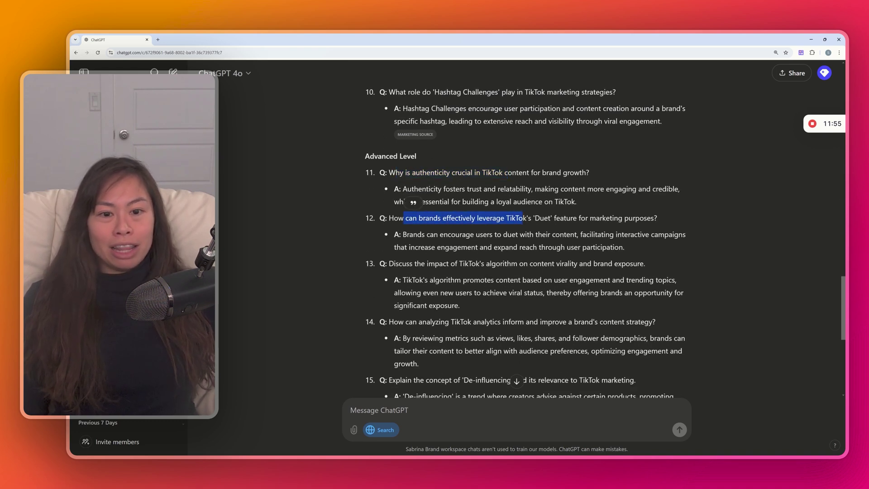
scroll(537, 223, "down", 1)
left_click_drag(389, 203, 643, 203)
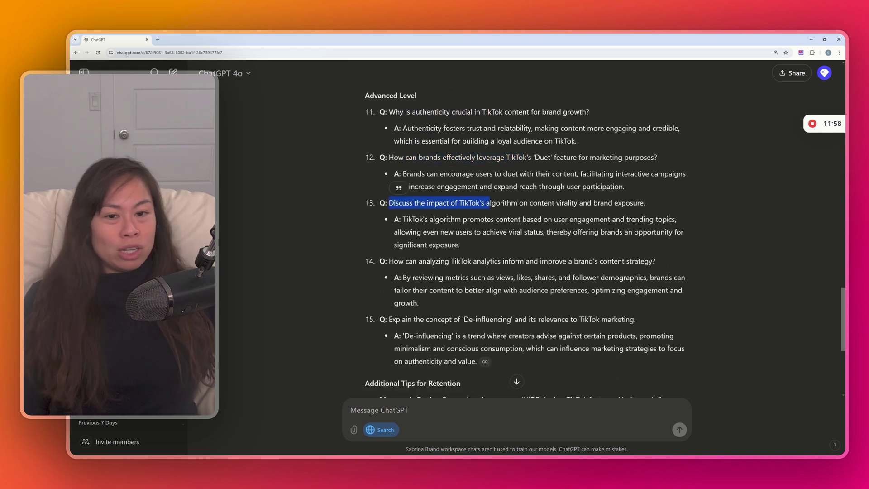
scroll(584, 251, "down", 2)
left_click_drag(420, 258, 633, 258)
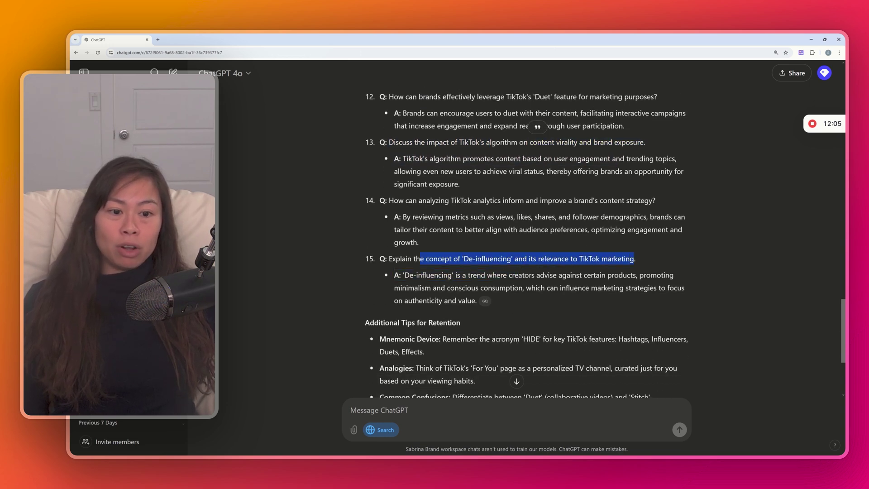
left_click(647, 258)
scroll(701, 258, "down", 4)
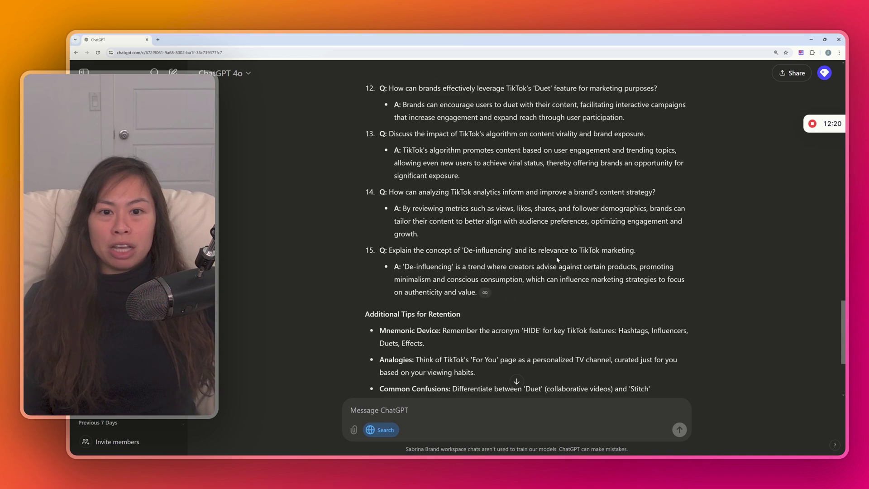
scroll(561, 255, "up", 2)
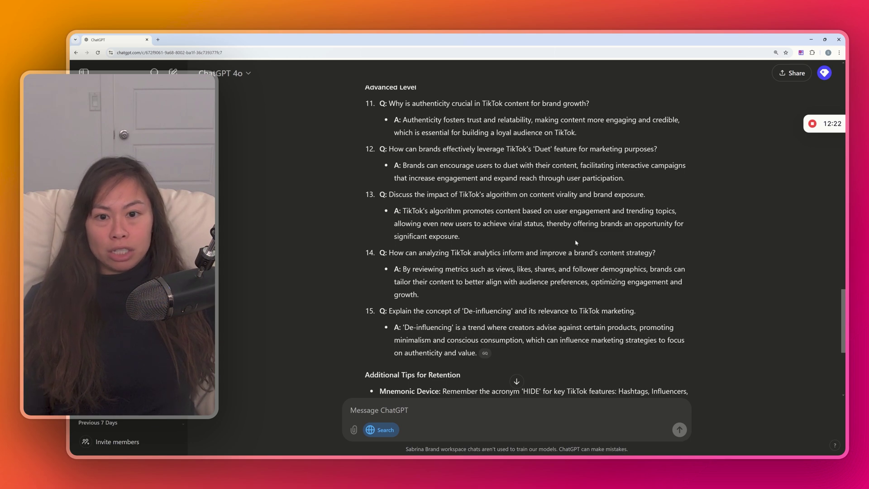
scroll(580, 237, "up", 3)
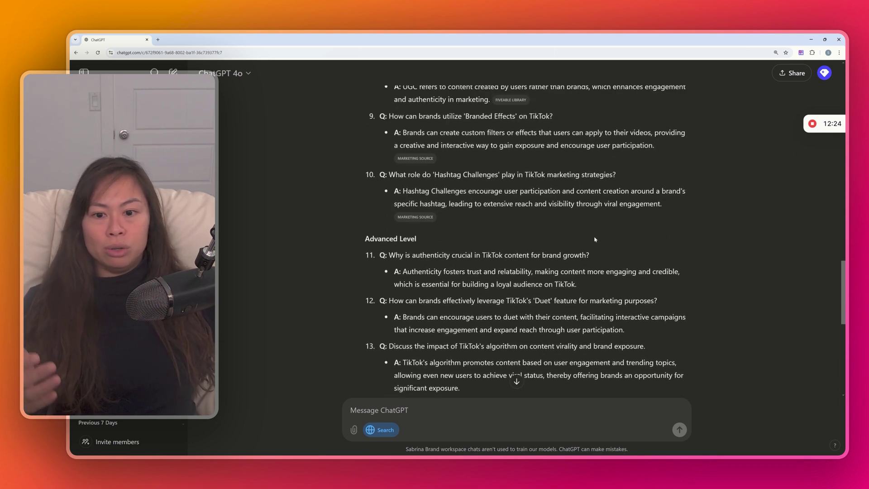
Set the flashcard prompt's topic to "high school biology specifically mitochondria" and resend the edited prompt
scroll(595, 239, "up", 3)
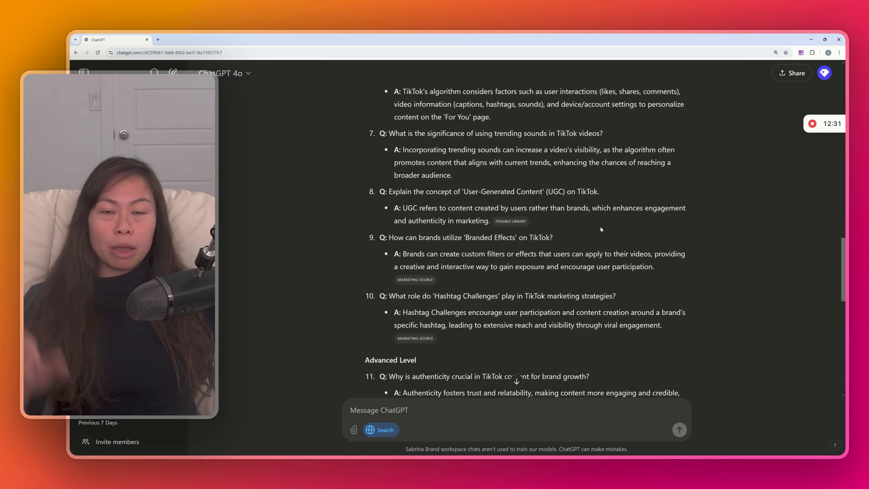
scroll(607, 231, "down", 5)
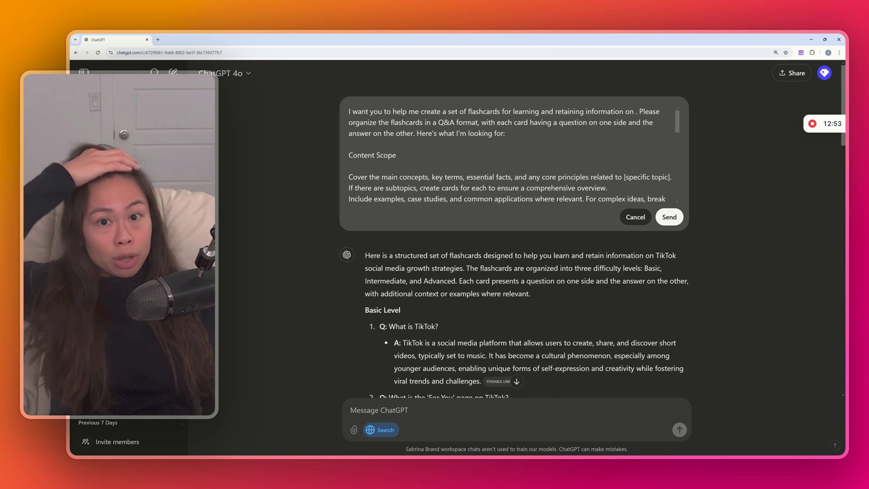
type("high schoolb")
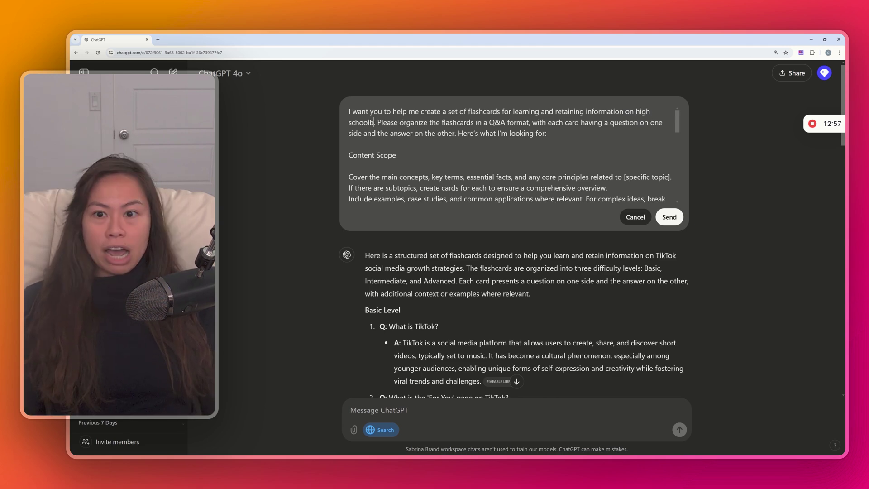
key("BackSpace")
type("biology")
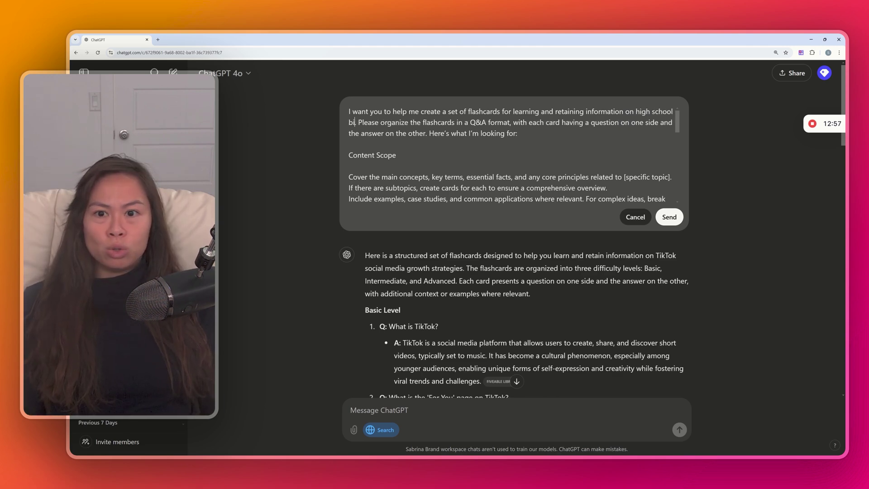
type("specifically mitochondria")
key("ctrl+shift+Left")
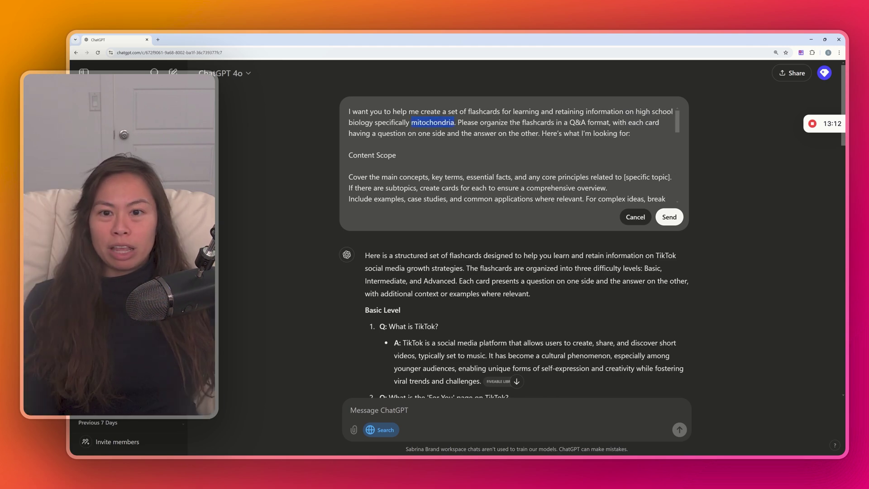
left_click(669, 216)
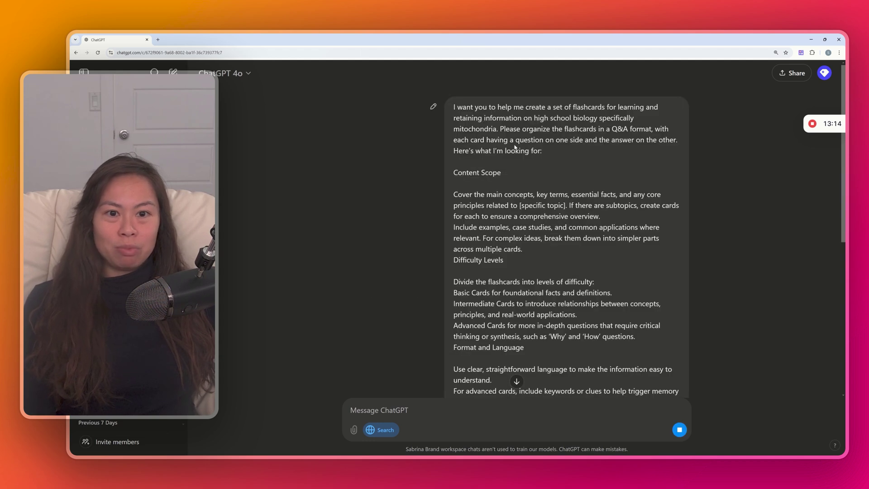
Check the edited topic in the prompt and read the Basic Flashcards on mitochondria, including their primary function and the "powerhouse" question
left_click_drag(487, 108, 561, 131)
left_click(556, 156)
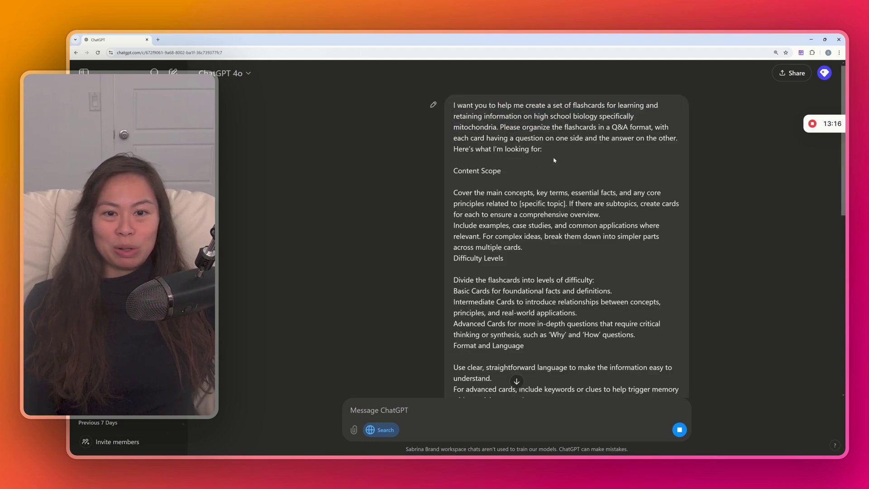
scroll(561, 153, "down", 3)
left_click_drag(386, 218, 391, 225)
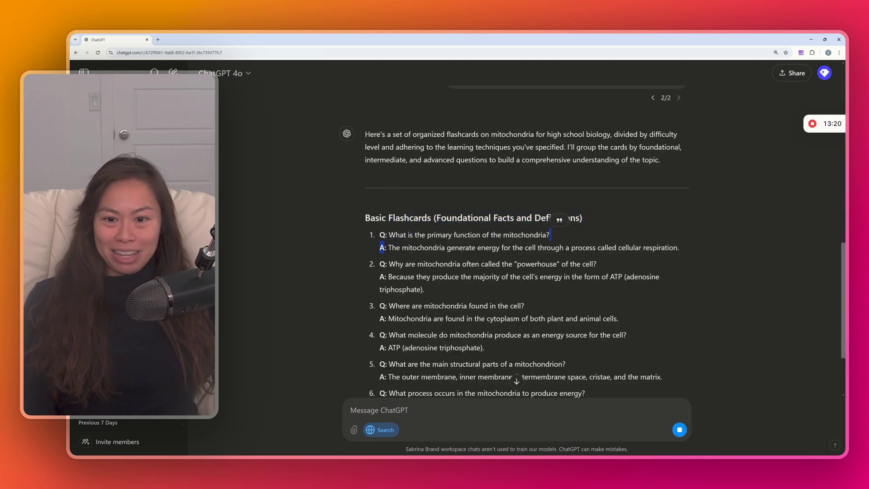
scroll(498, 224, "down", 1)
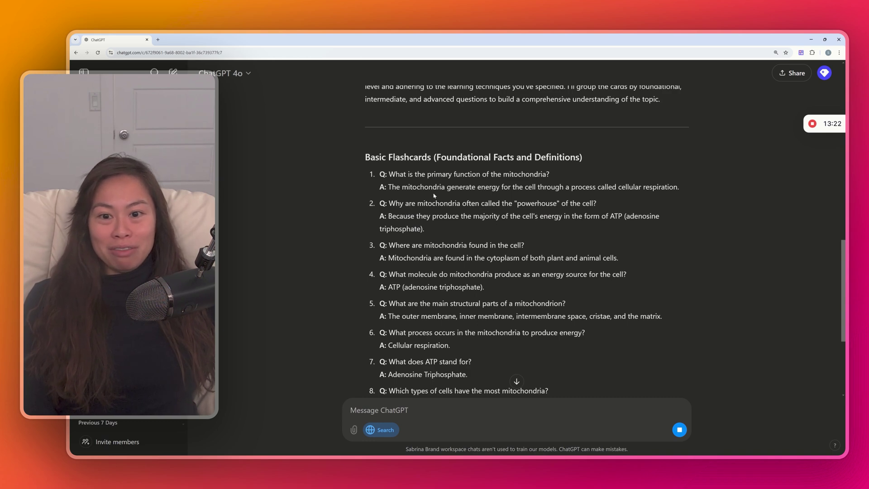
left_click_drag(433, 193, 563, 189)
left_click(563, 190)
left_click_drag(679, 188, 506, 192)
left_click(504, 194)
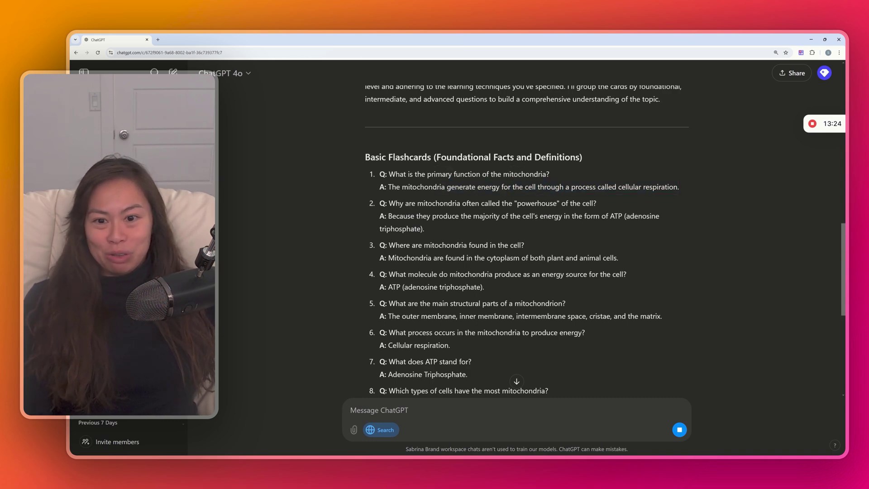
scroll(497, 226, "down", 1)
left_click_drag(428, 143, 589, 143)
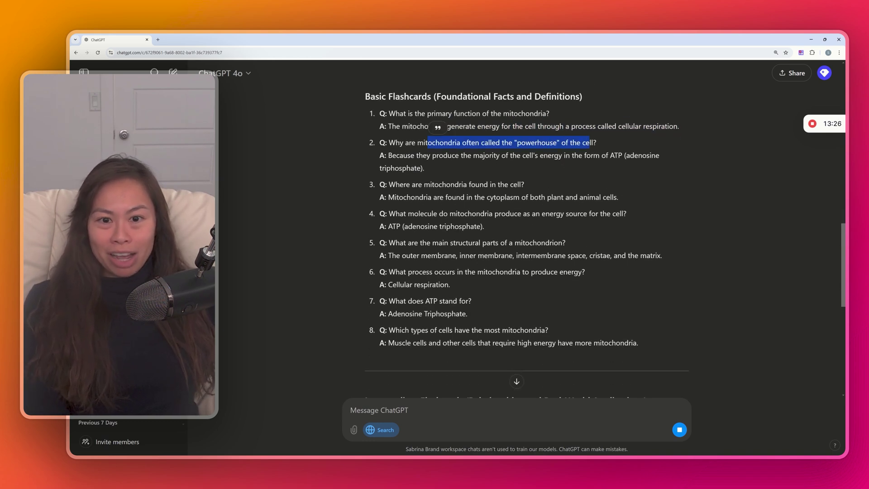
left_click_drag(463, 184, 673, 219)
Read the Intermediate Flashcards on cellular respiration, regulation of cellular metabolism, apoptosis, and the relationship between mitochondria and chloroplasts
scroll(493, 233, "down", 2)
scroll(400, 208, "down", 1)
scroll(399, 201, "down", 1)
scroll(673, 219, "down", 1)
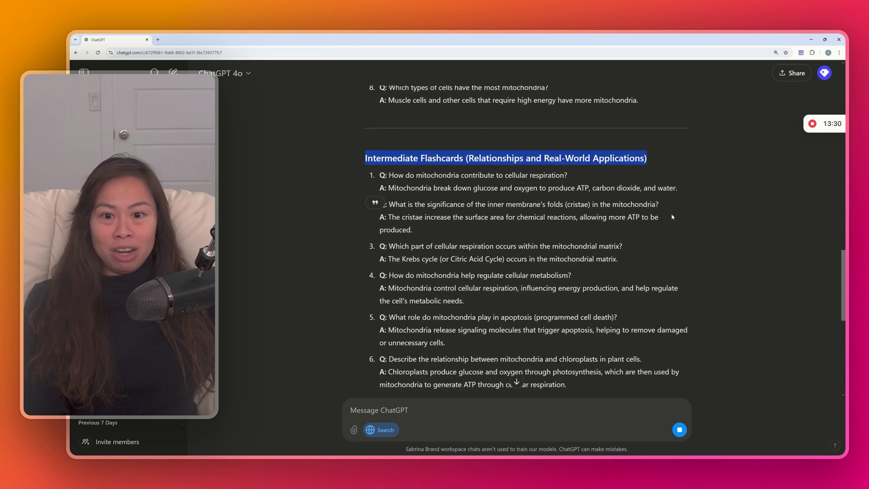
scroll(674, 203, "down", 1)
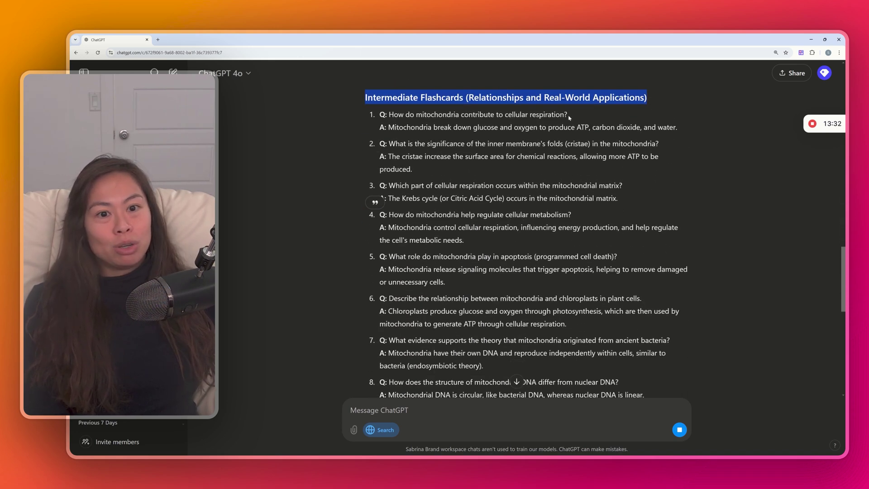
left_click_drag(568, 118, 498, 115)
scroll(497, 116, "down", 2)
left_click_drag(398, 124, 587, 124)
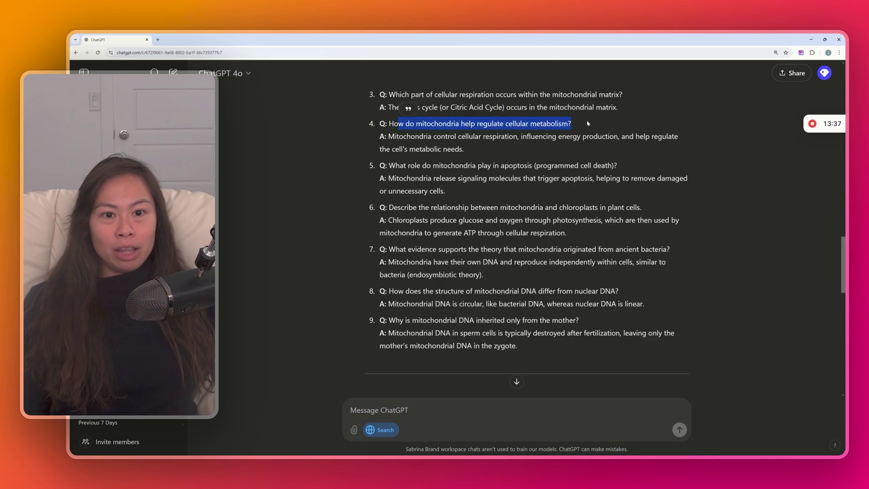
left_click_drag(447, 165, 543, 165)
left_click_drag(642, 207, 487, 210)
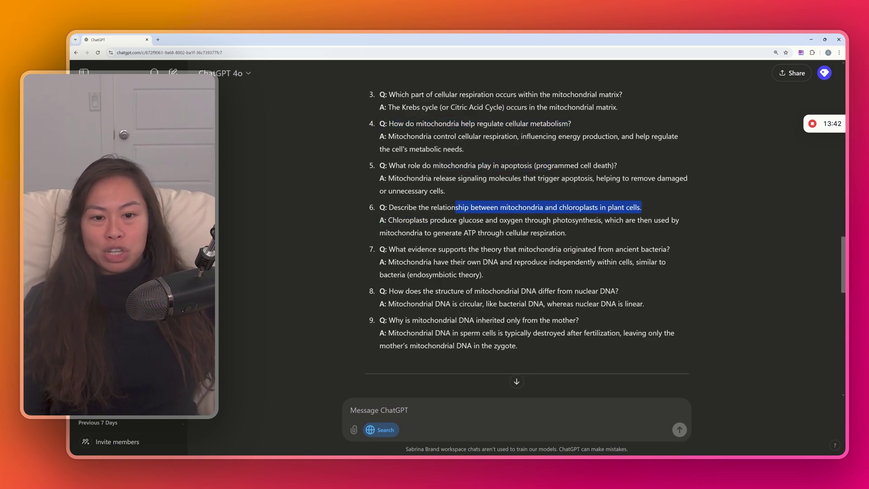
scroll(492, 214, "down", 1)
scroll(492, 214, "down", 2)
scroll(527, 240, "down", 3)
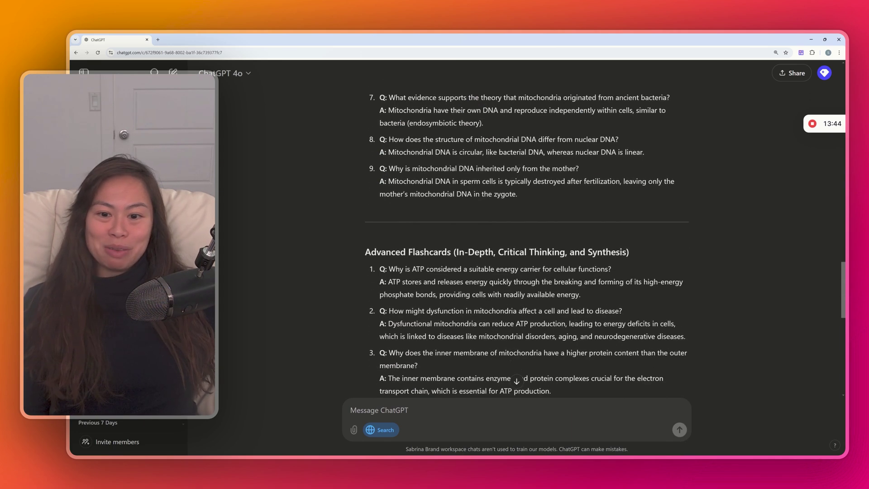
Read the Advanced Flashcards, including the inner membrane's protein content and the electron transport chain, through to the closing remarks
left_click_drag(362, 161, 620, 176)
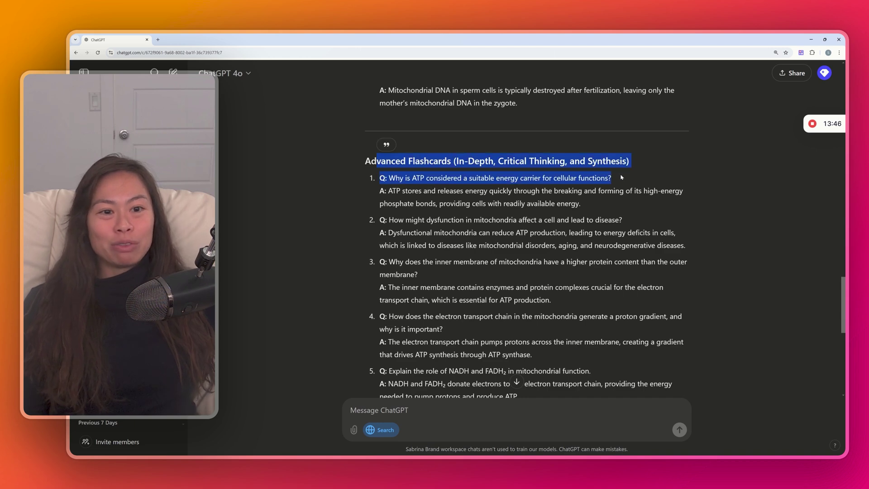
left_click(652, 157)
scroll(653, 171, "down", 2)
left_click_drag(388, 171, 441, 180)
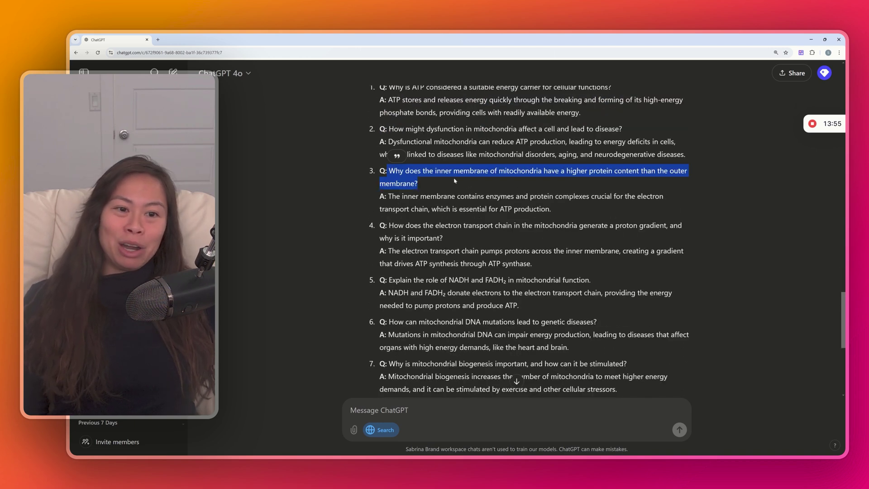
scroll(482, 182, "down", 2)
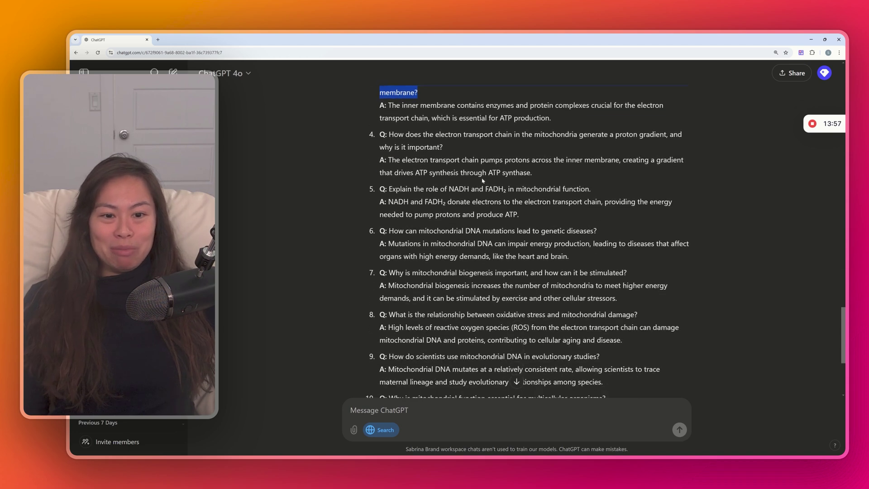
left_click_drag(434, 135, 507, 134)
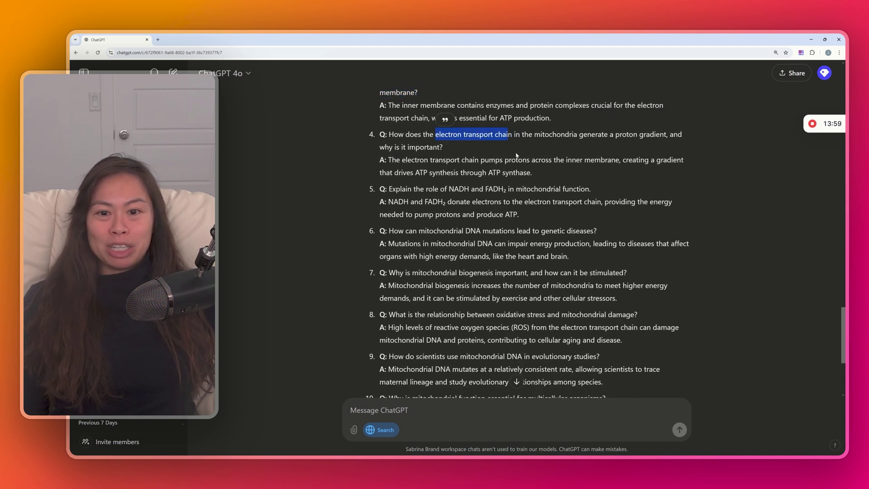
scroll(508, 181, "down", 3)
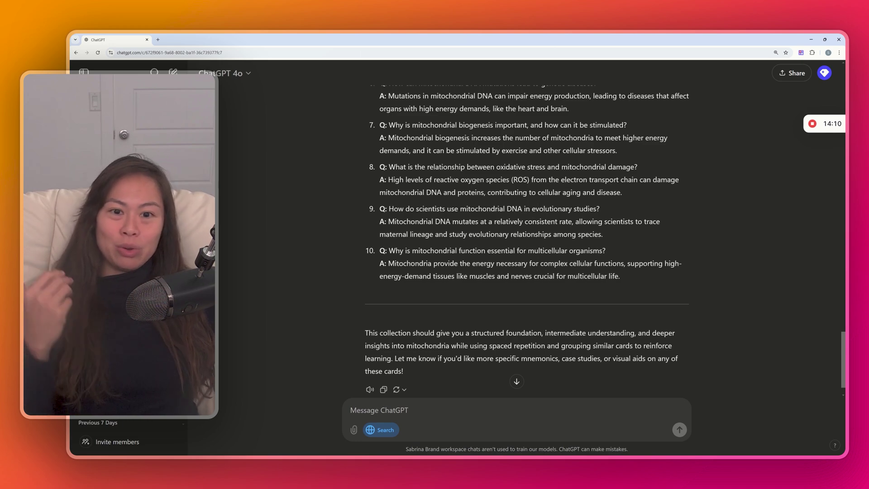
Reopen the flashcard prompt for editing and replace its high school biology topic with "the provided SOURCES"
scroll(530, 217, "up", 7)
scroll(516, 240, "up", 20)
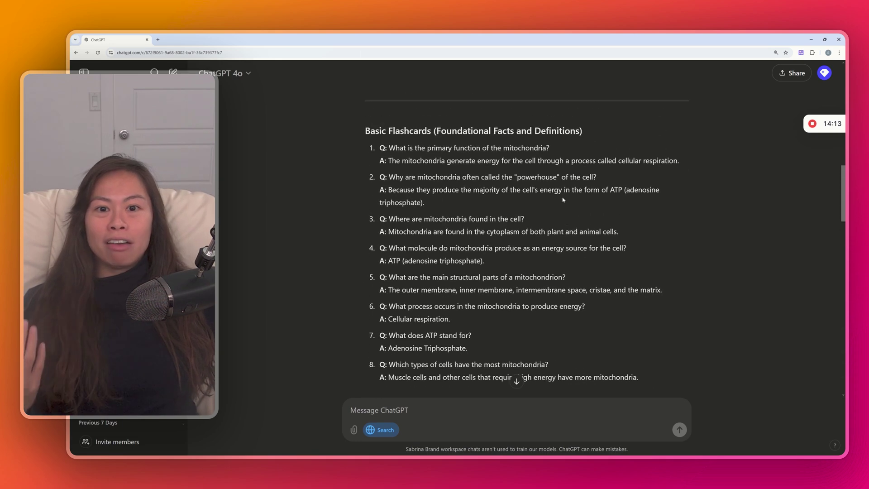
scroll(516, 240, "up", 8)
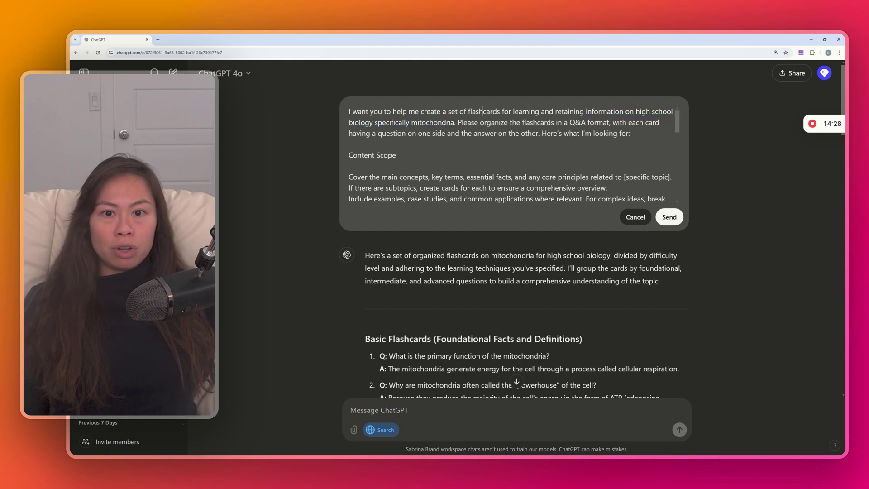
left_click_drag(624, 111, 454, 122)
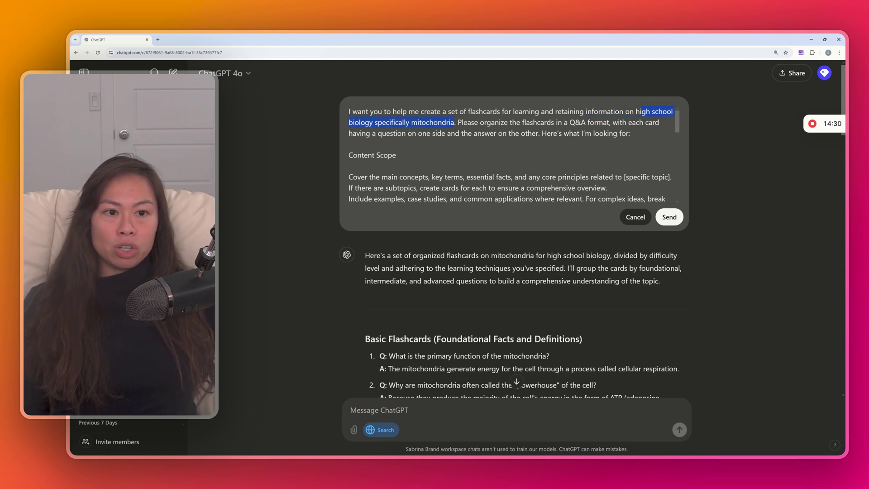
type("the provided")
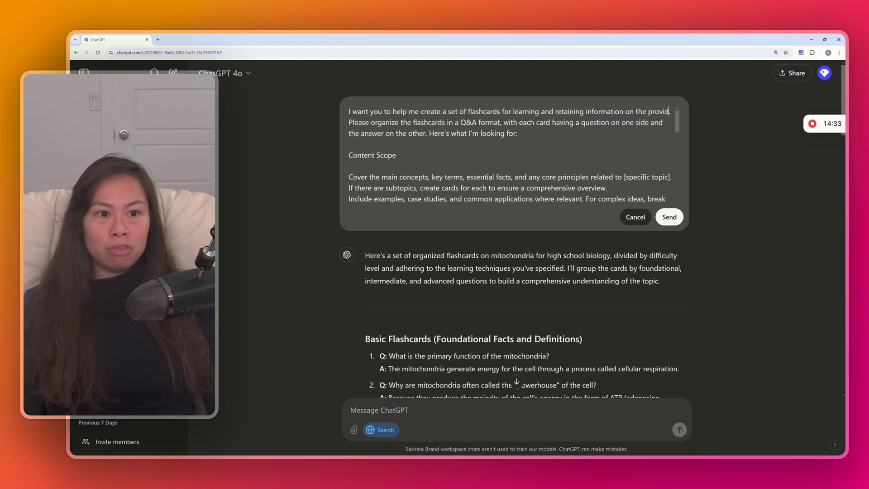
type(" SOURCES")
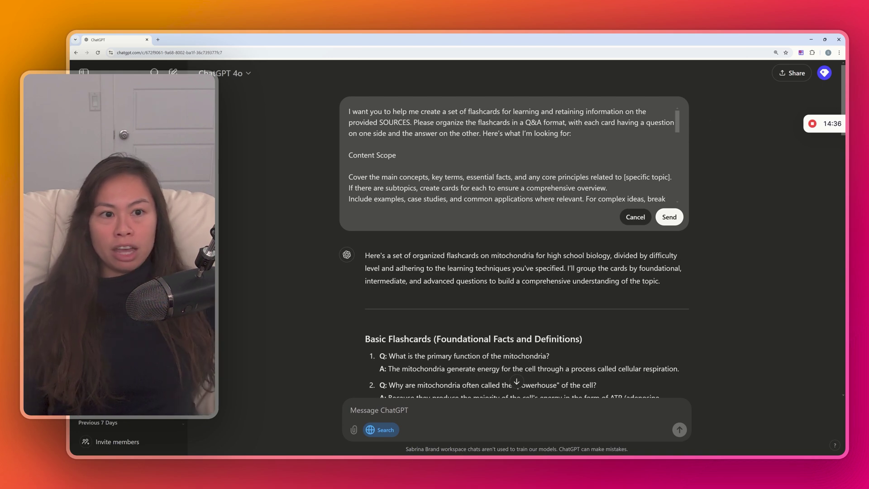
Add a "# SOURCES" section at the end of the prompt with an opening <sources> and a closing </sources> tag around an empty line
scroll(682, 123, "down", 10)
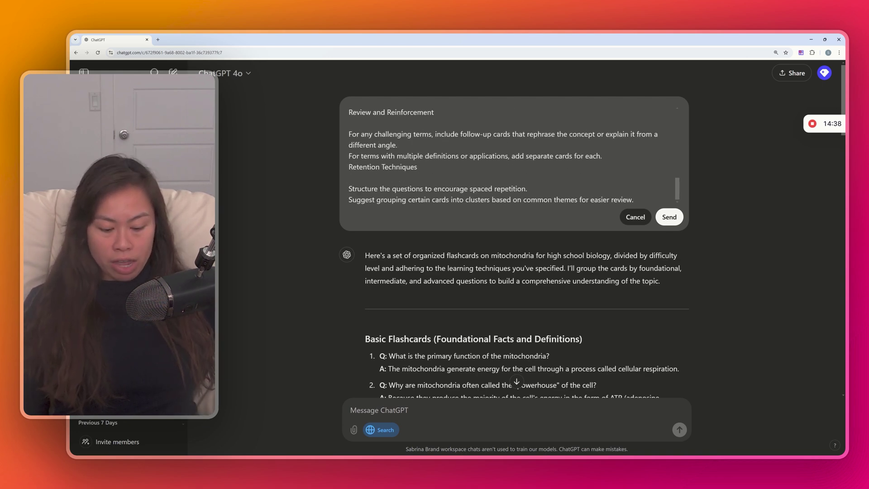
left_click(633, 200)
key("Return")
key("Return")
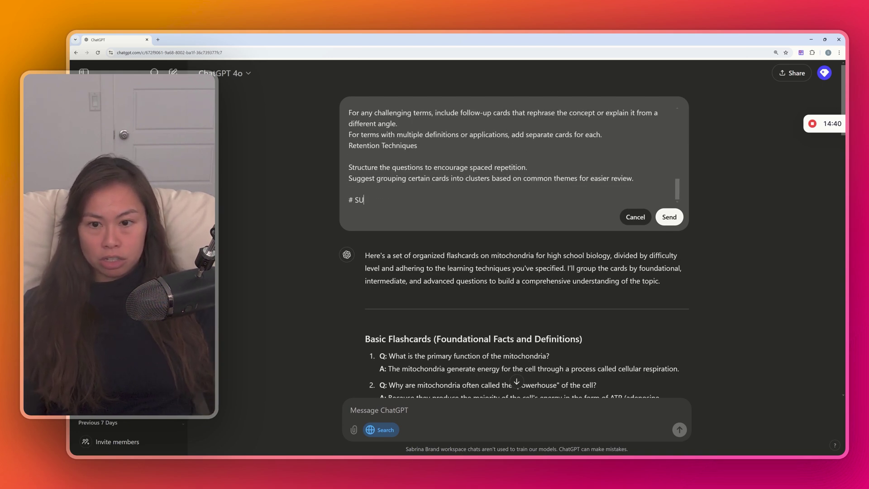
type("# SOURCES")
key("Return")
type("<Sour")
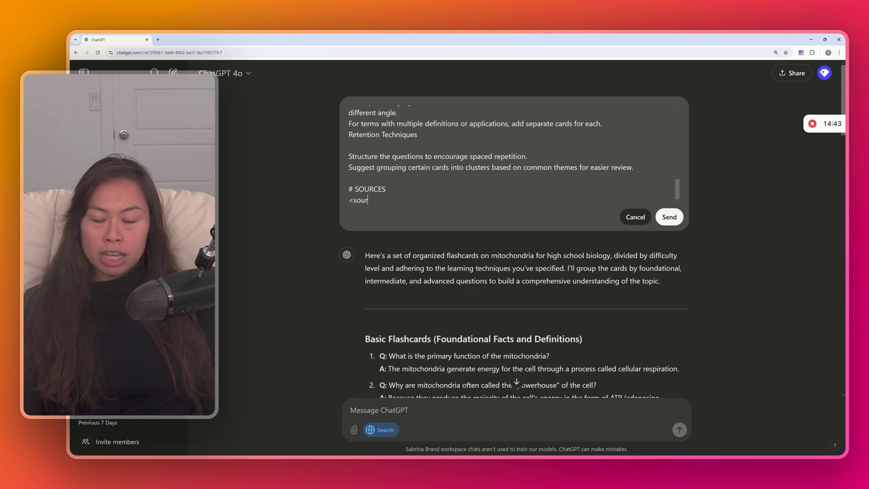
type("ces>")
key("Return")
key("Return")
type("</sources>")
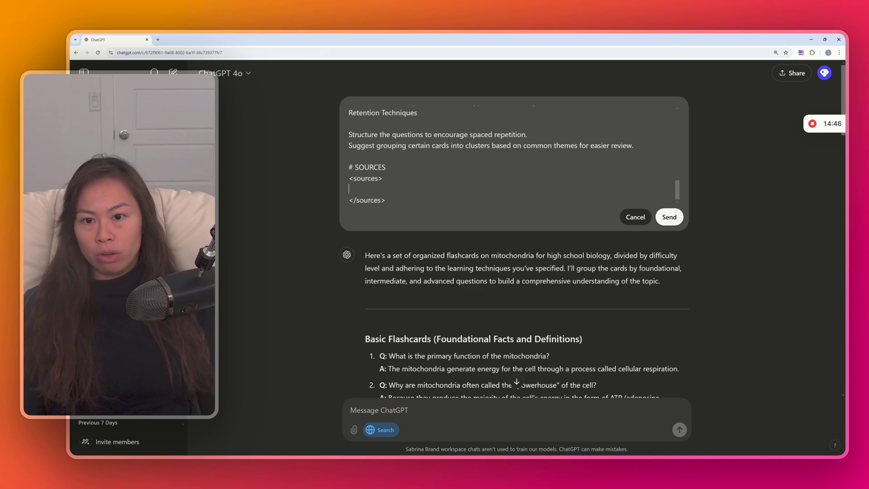
Begin the source instruction on the empty line between the <sources> tags with "Refer to"
key("Up")
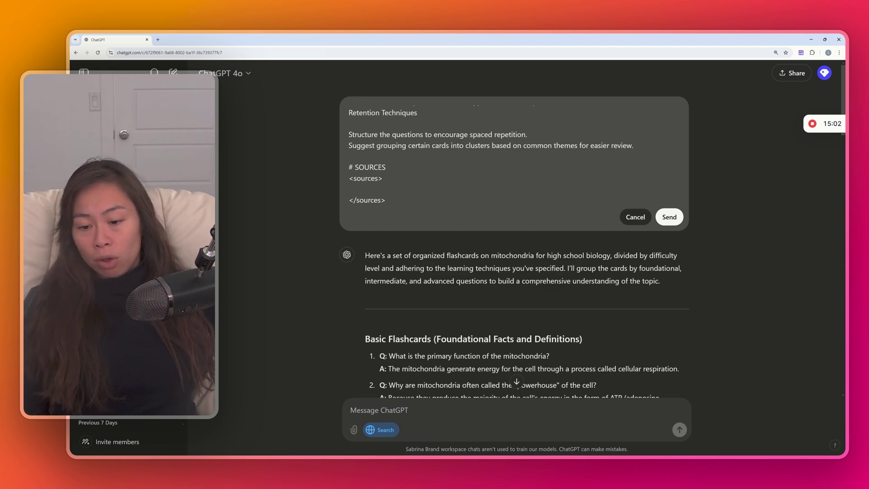
type("Refer to")
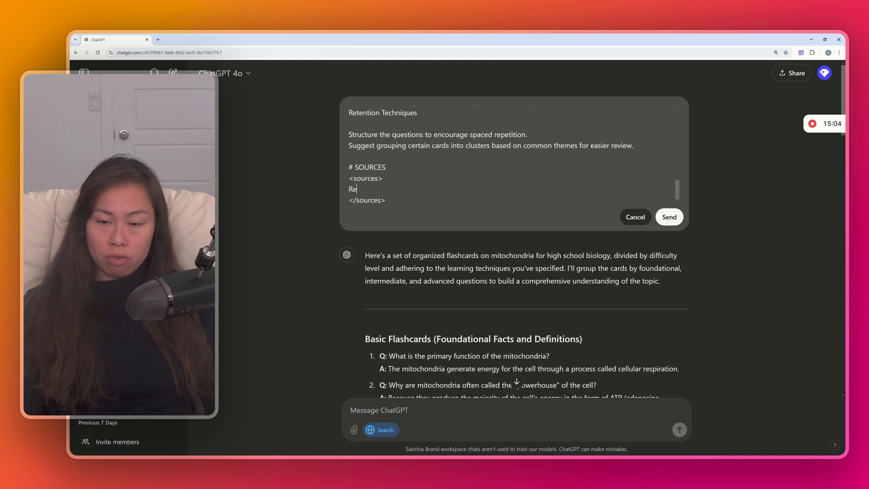